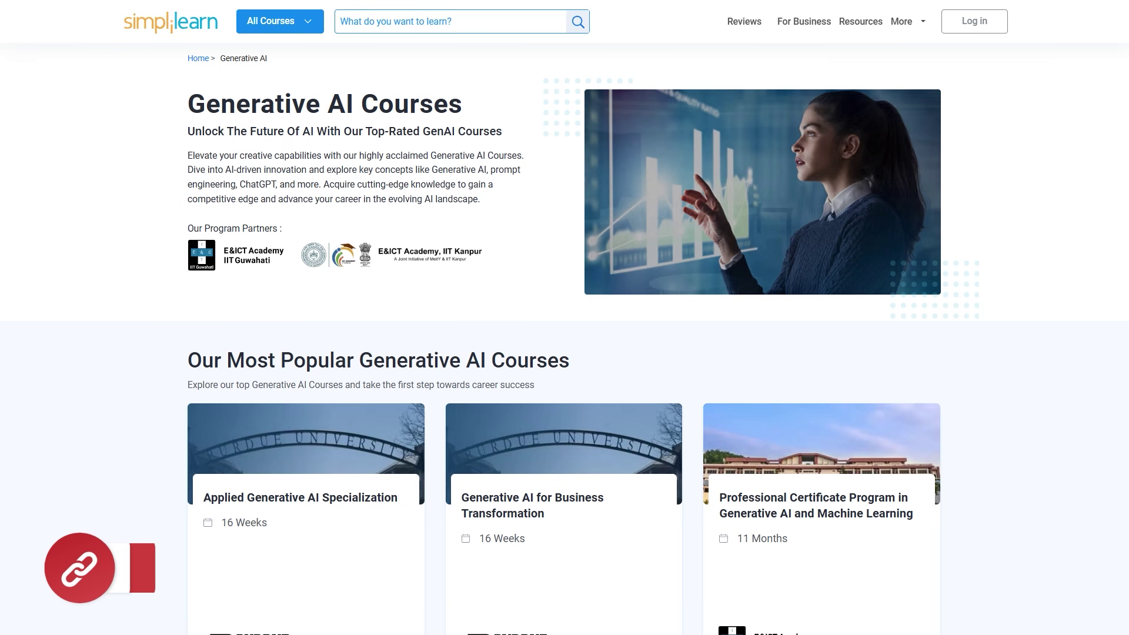
- Scroll the Generative AI Courses page past the course cards to the Duration And Fees table
scroll(564, 317, down, 2)
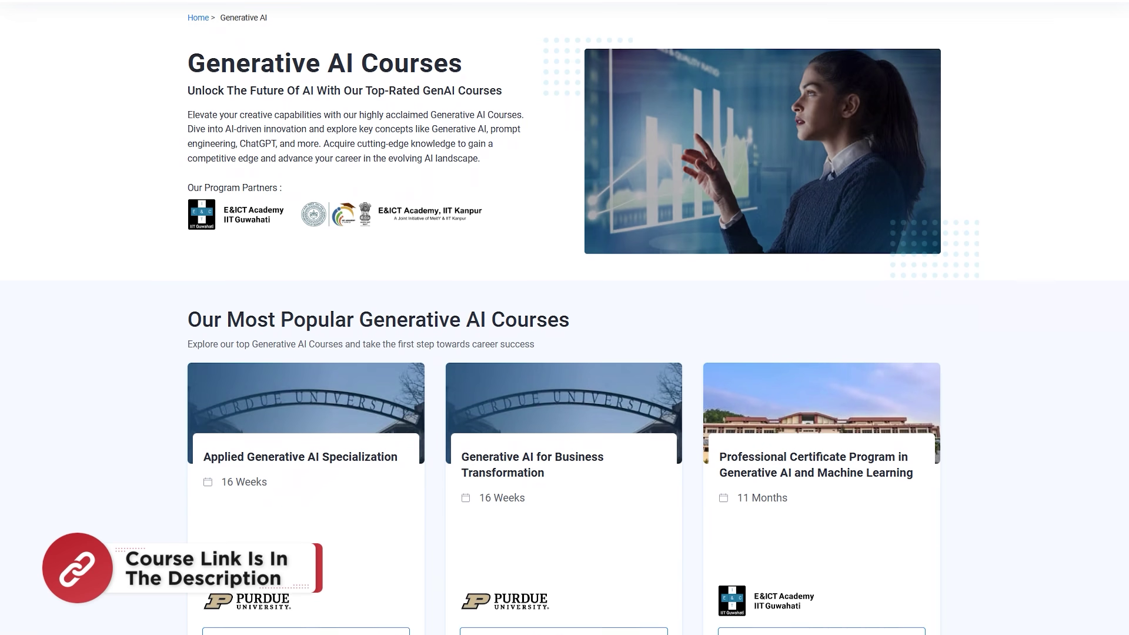
scroll(564, 317, down, 2)
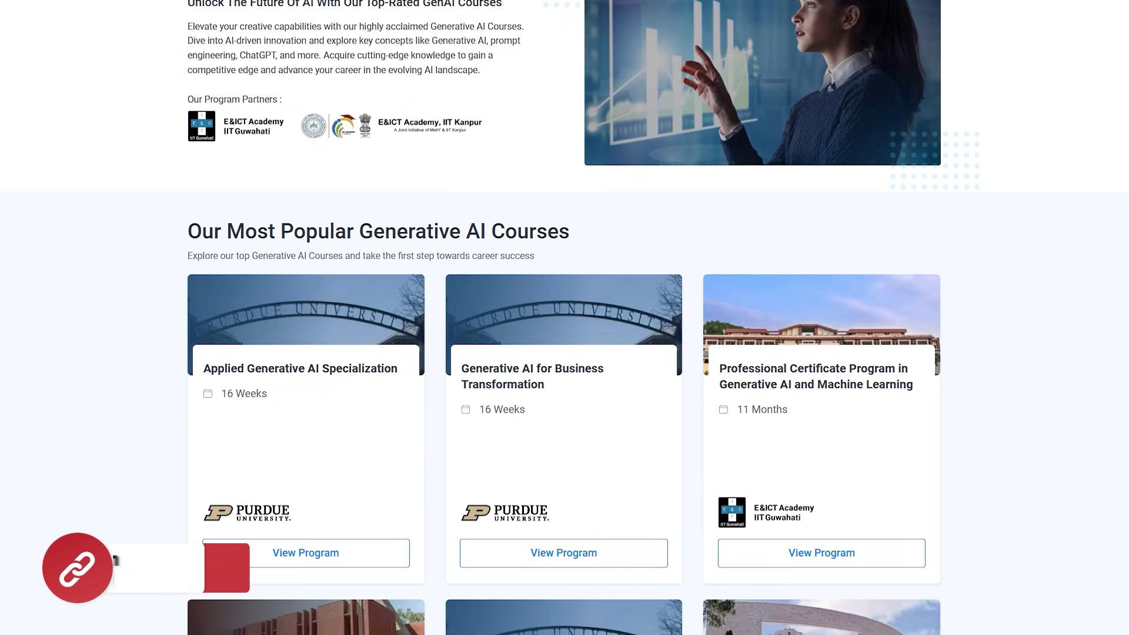
scroll(564, 318, down, 2)
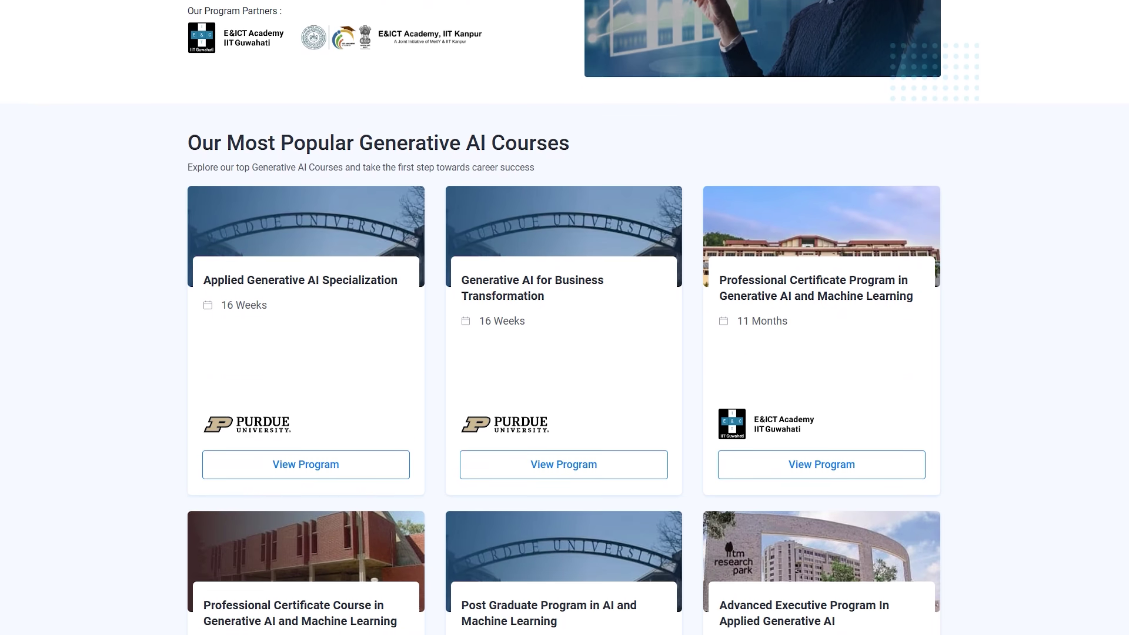
scroll(564, 317, down, 2)
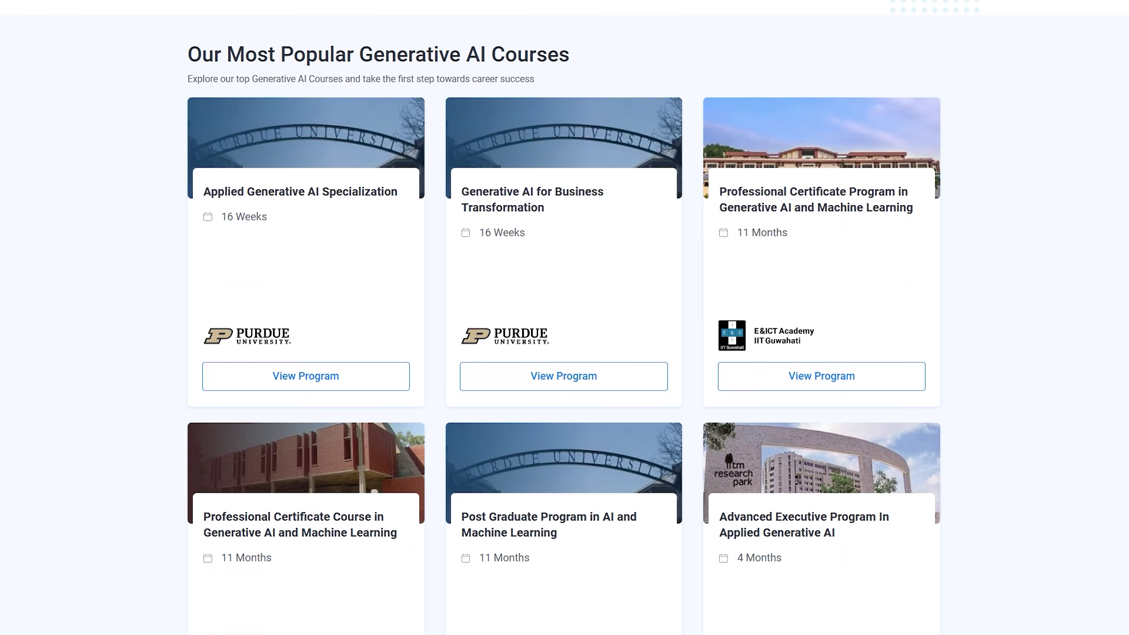
scroll(565, 317, down, 2)
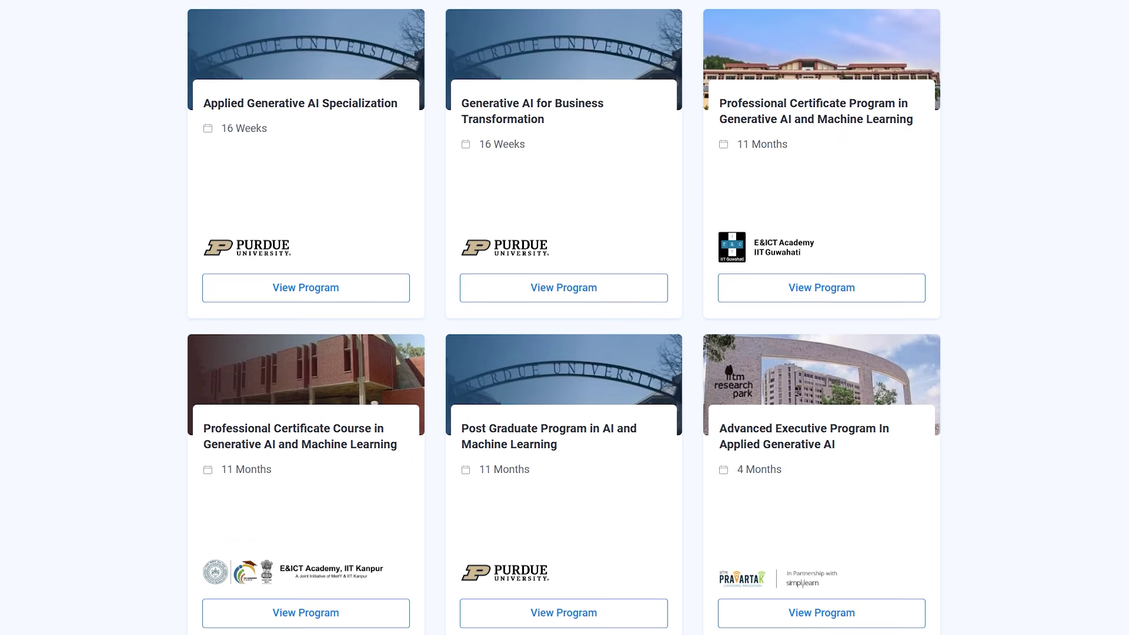
scroll(564, 317, down, 2)
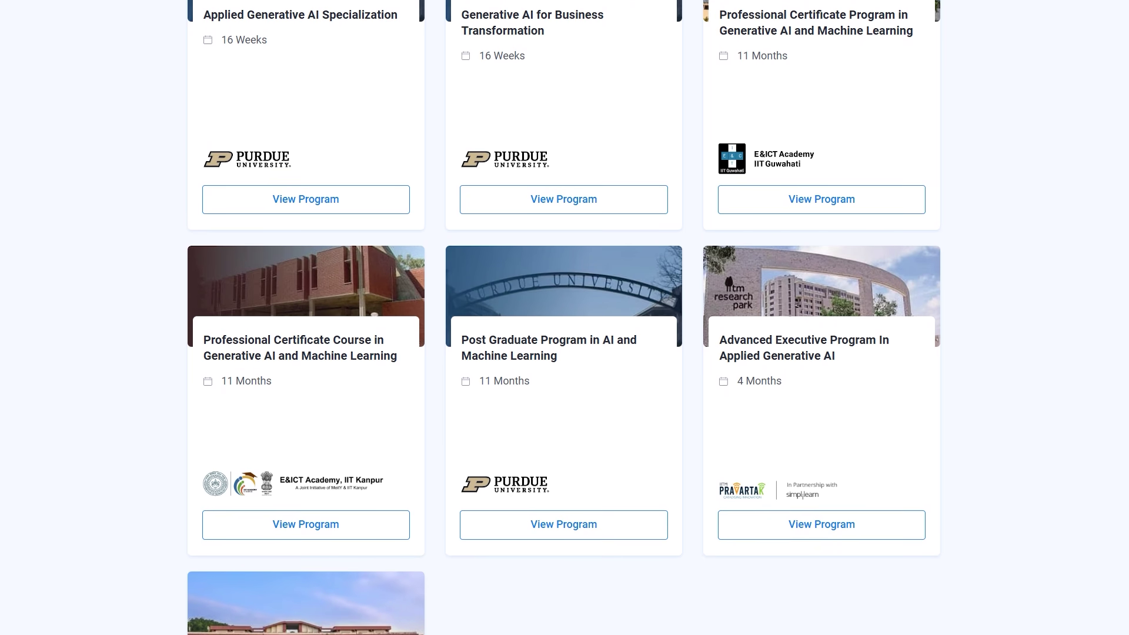
scroll(565, 318, down, 2)
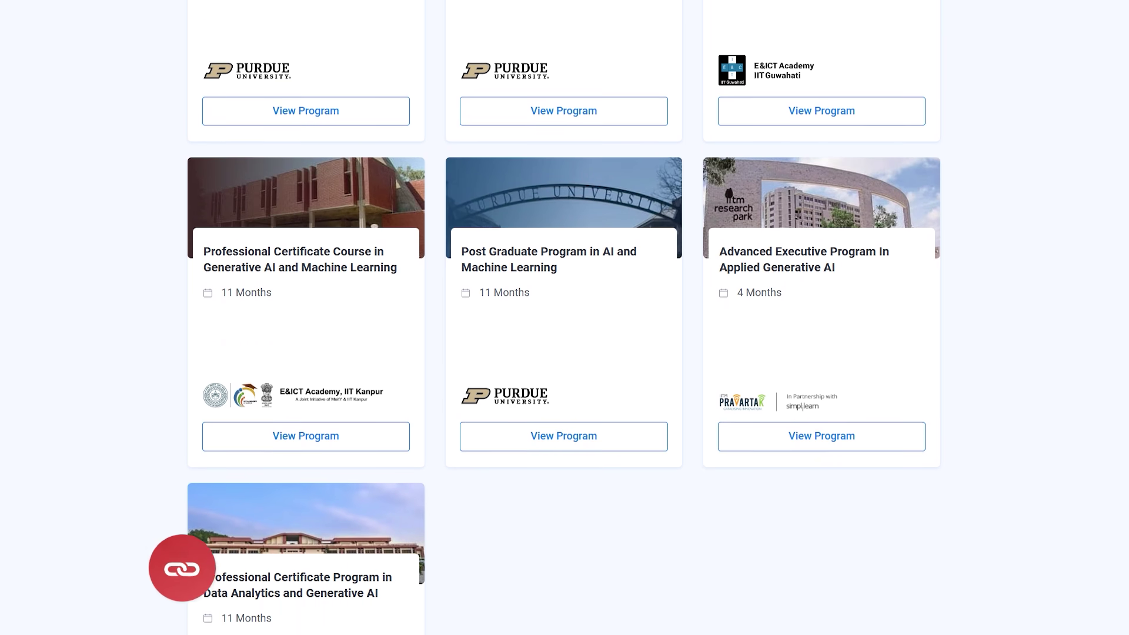
scroll(565, 318, down, 2)
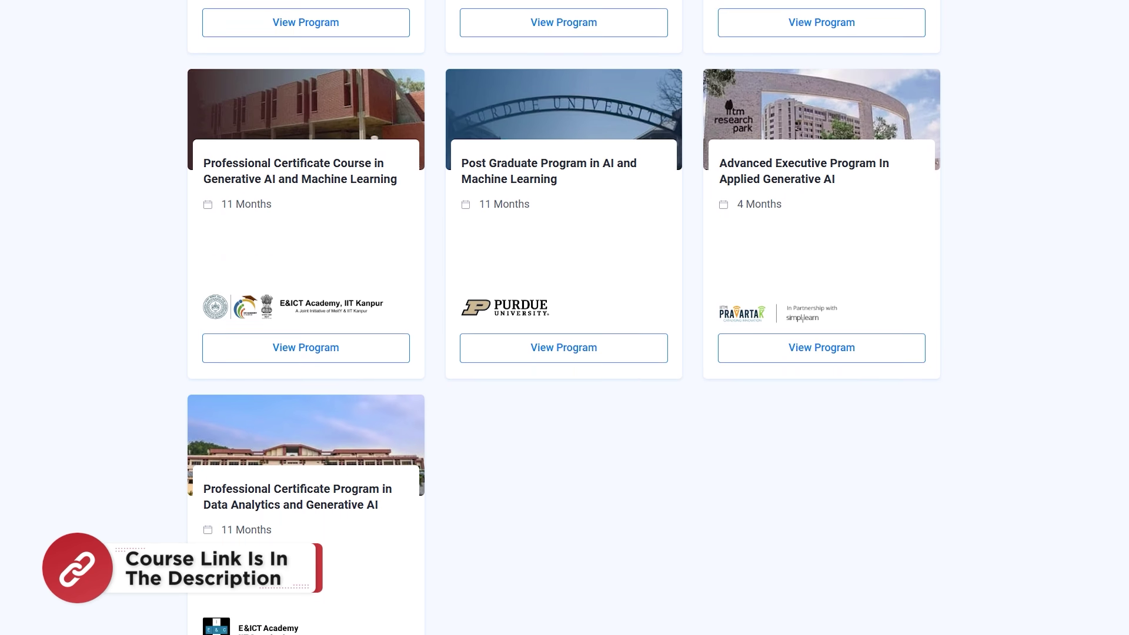
scroll(564, 317, down, 2)
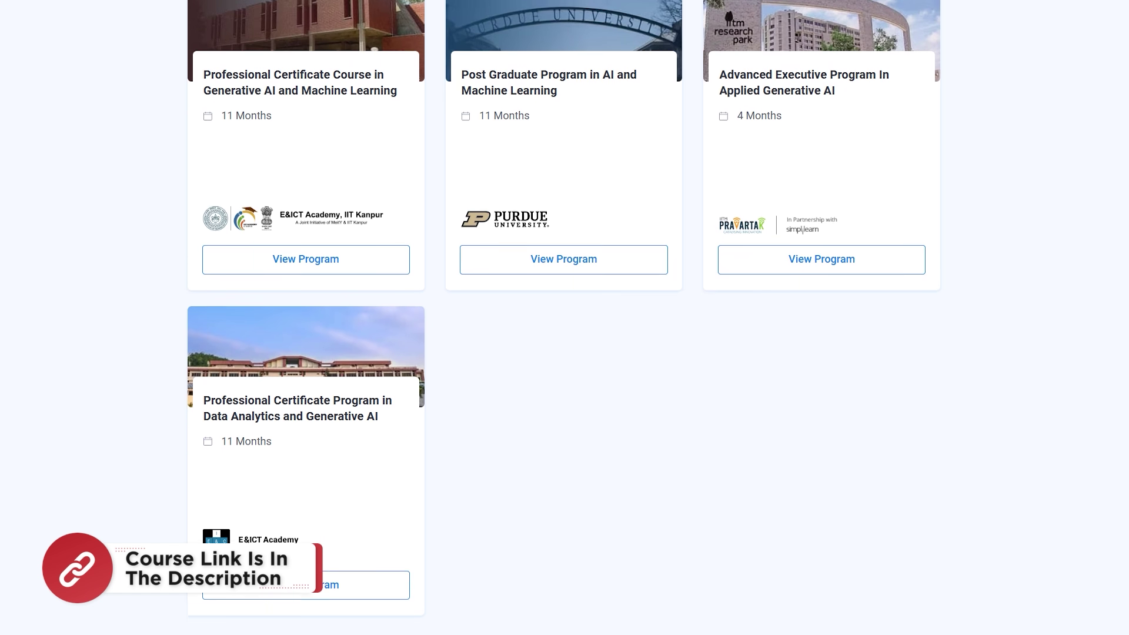
scroll(564, 317, down, 2)
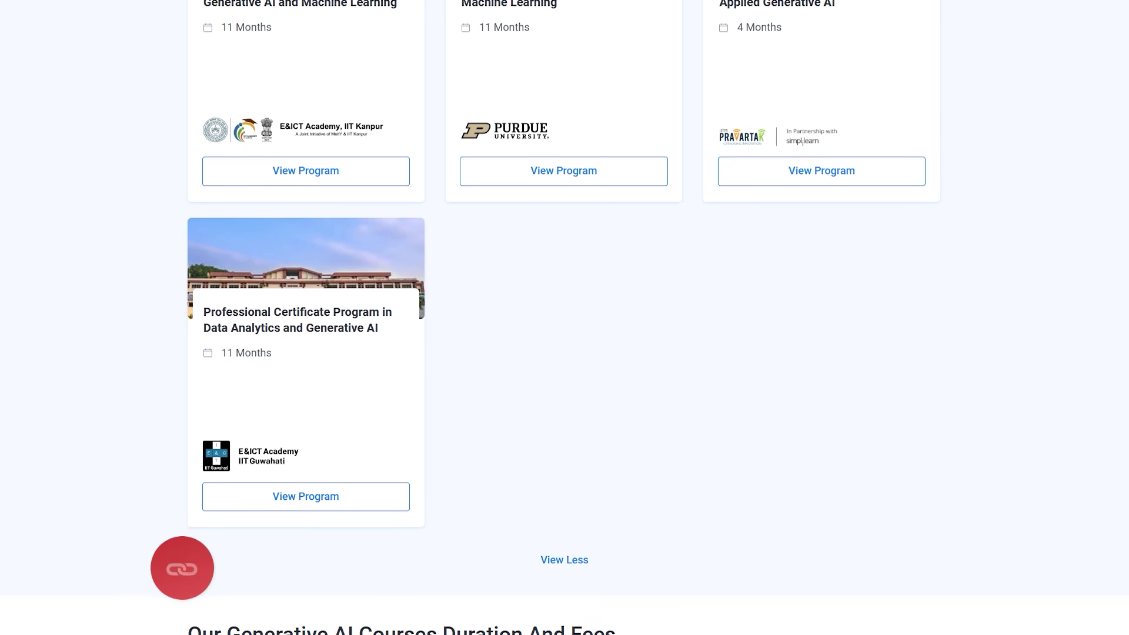
scroll(564, 317, down, 2)
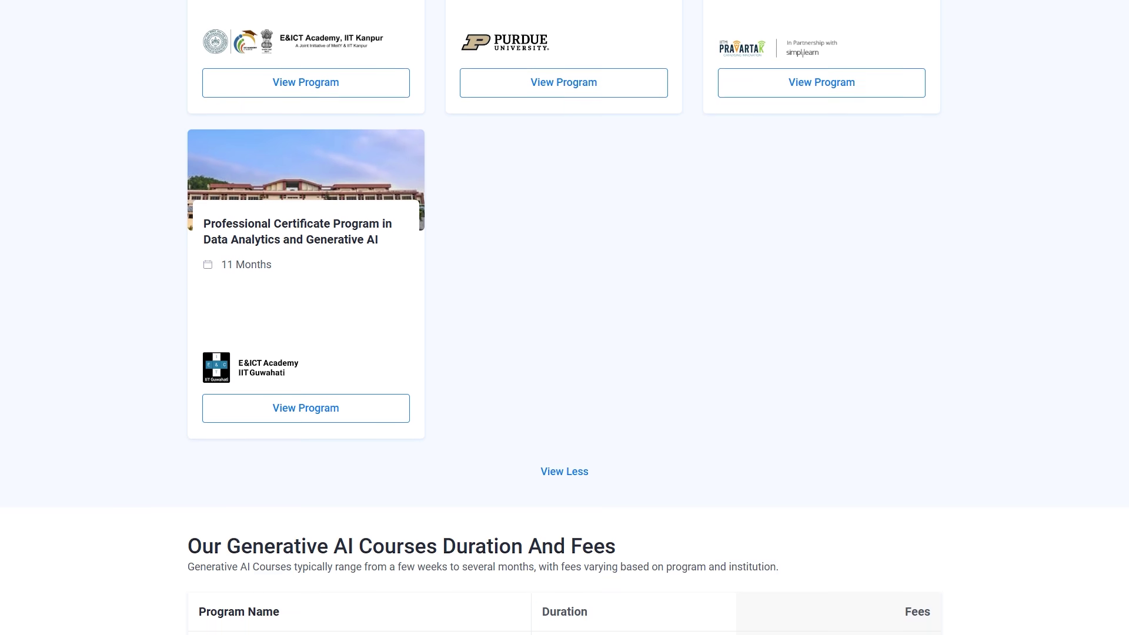
scroll(564, 318, down, 2)
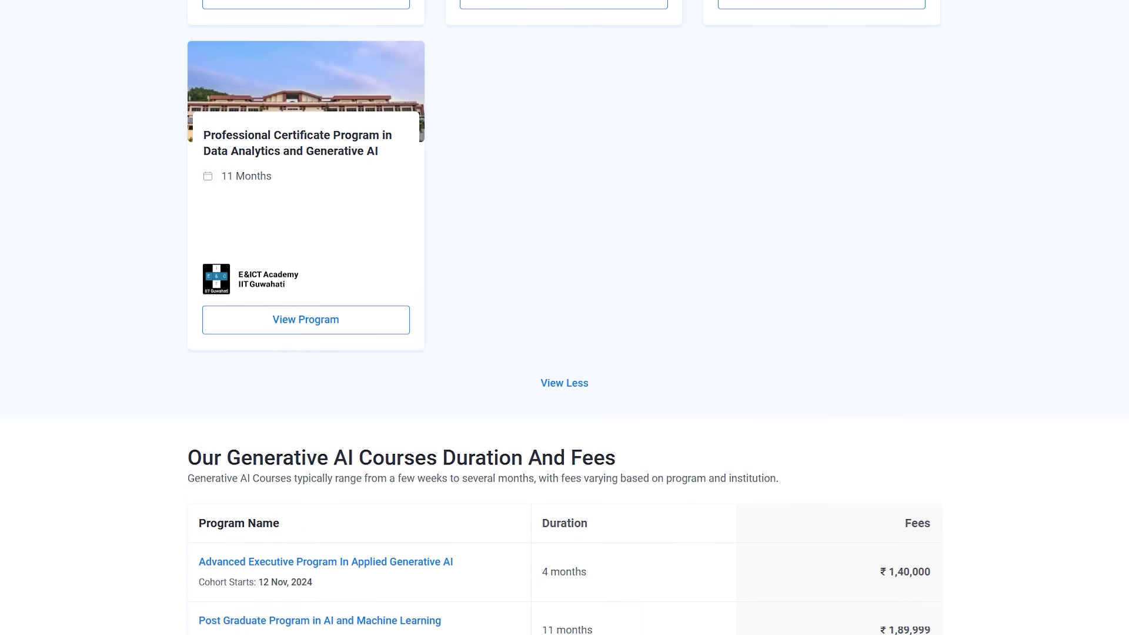
scroll(565, 318, down, 2)
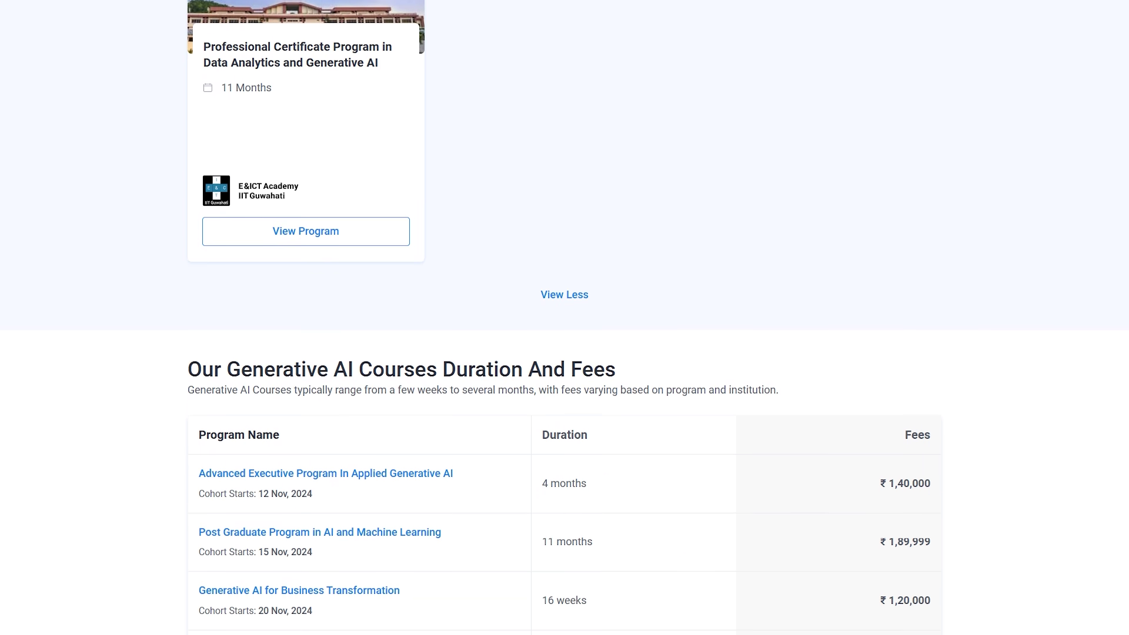
scroll(565, 317, down, 2)
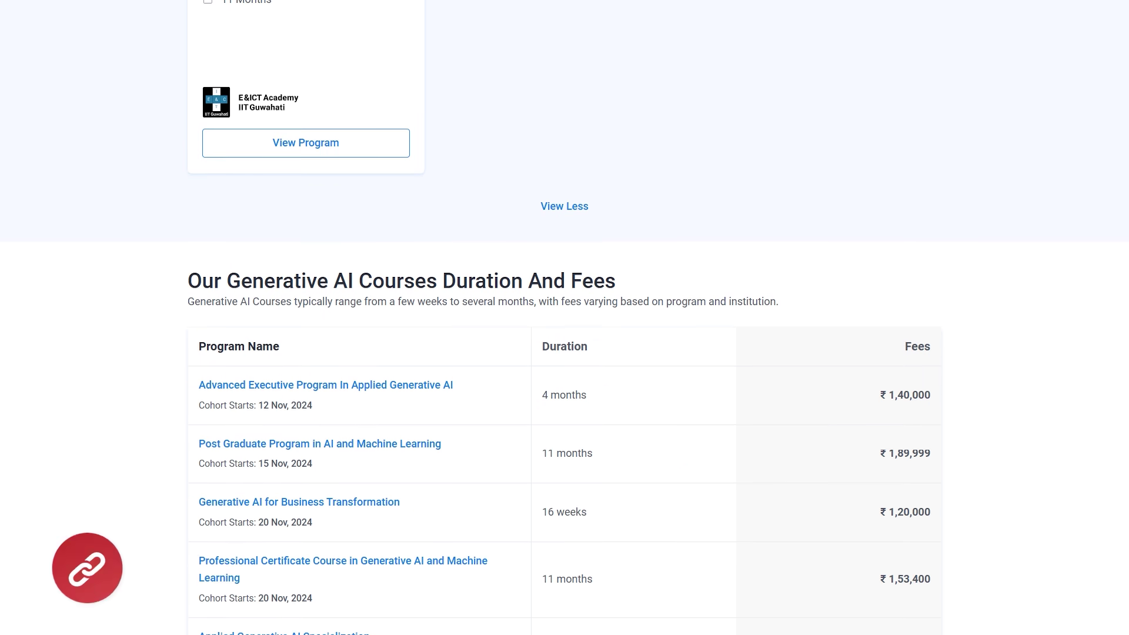
scroll(565, 317, down, 2)
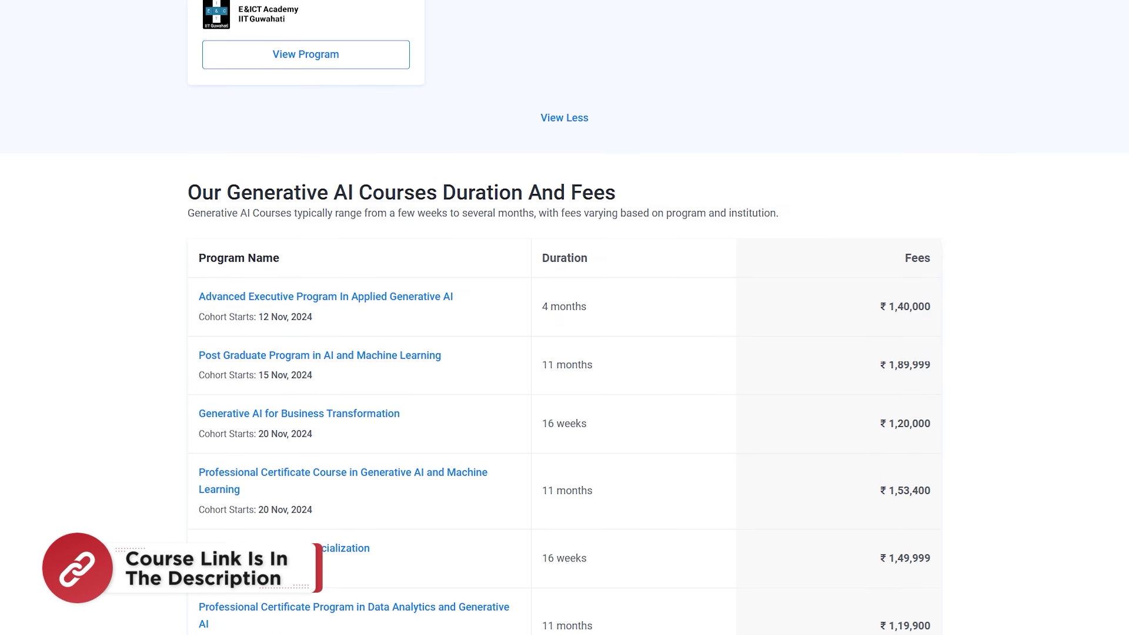
scroll(564, 318, down, 2)
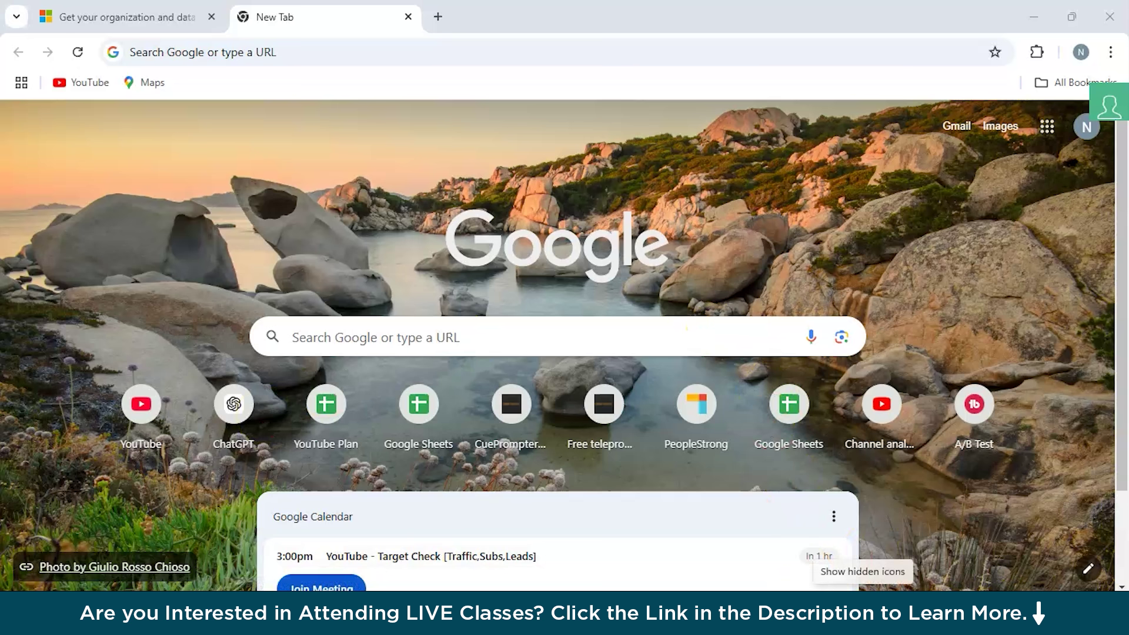
- Switch to the Windows Settings app from the taskbar, showing its Home page
click(753, 588)
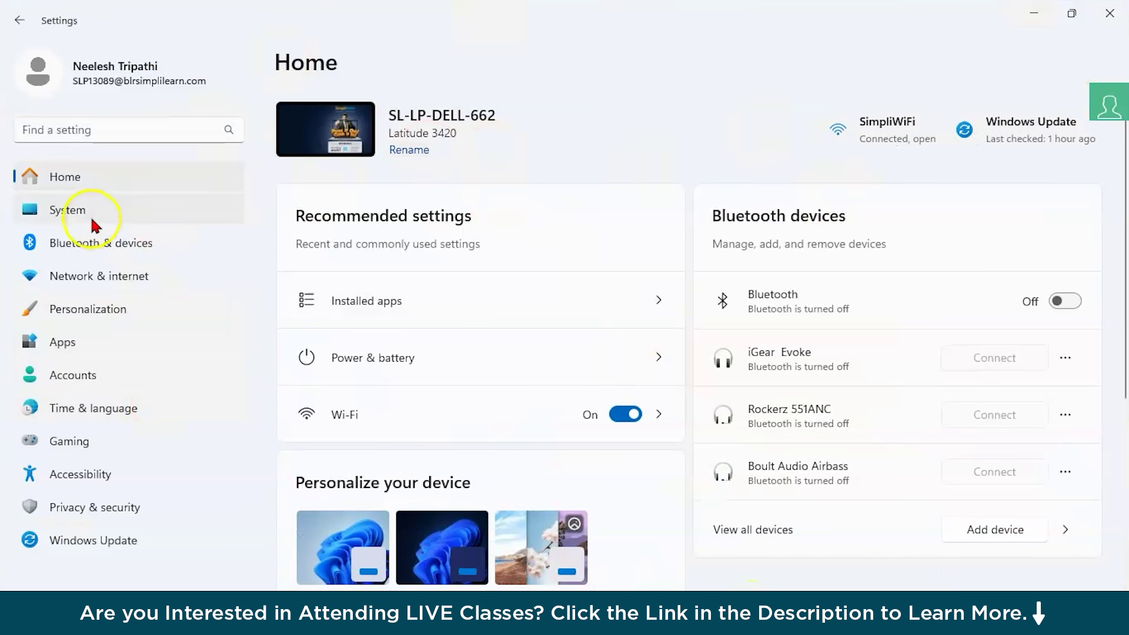
- Run a Windows Update check, confirming the PC is up to date as of 13:34
click(53, 540)
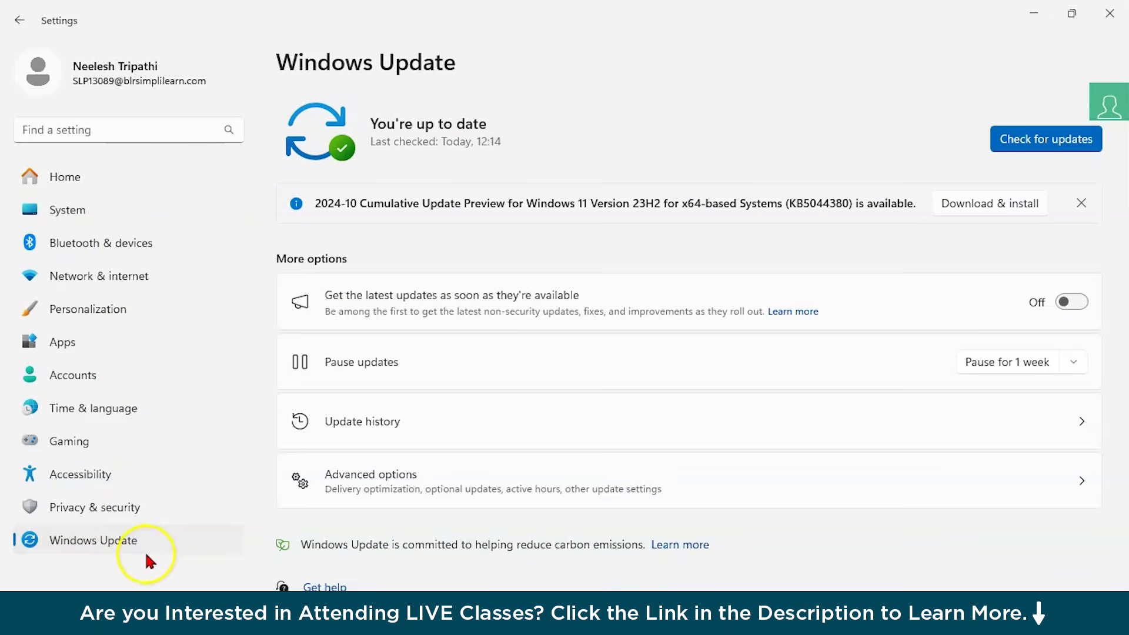
click(1030, 137)
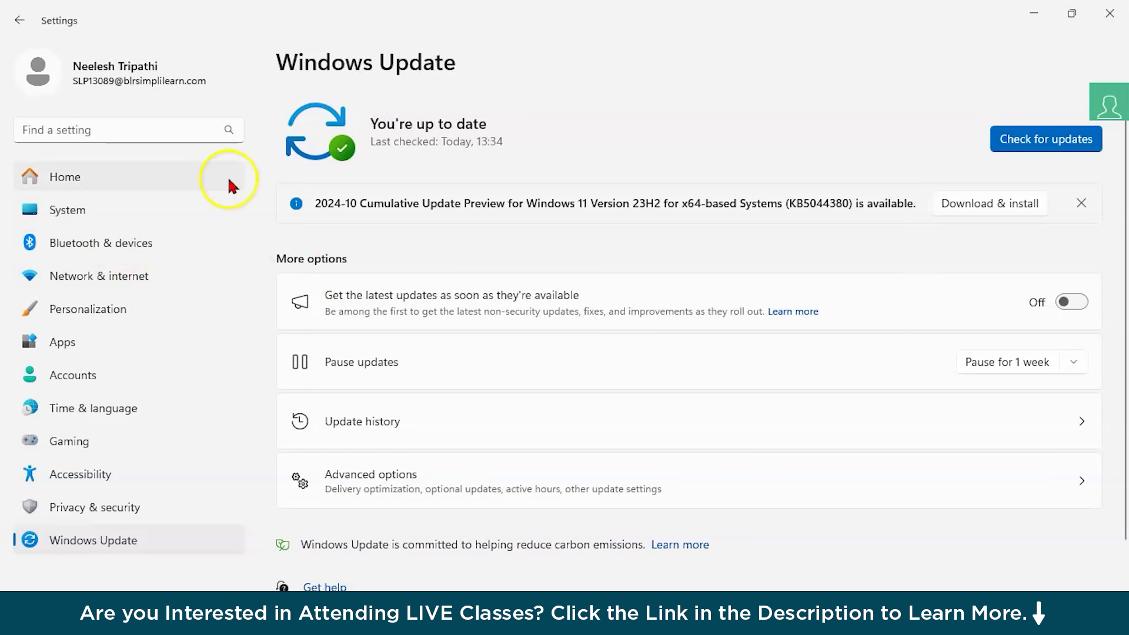
- Review the Personalization › Taskbar settings, then minimize Settings to reveal Chrome again
click(98, 327)
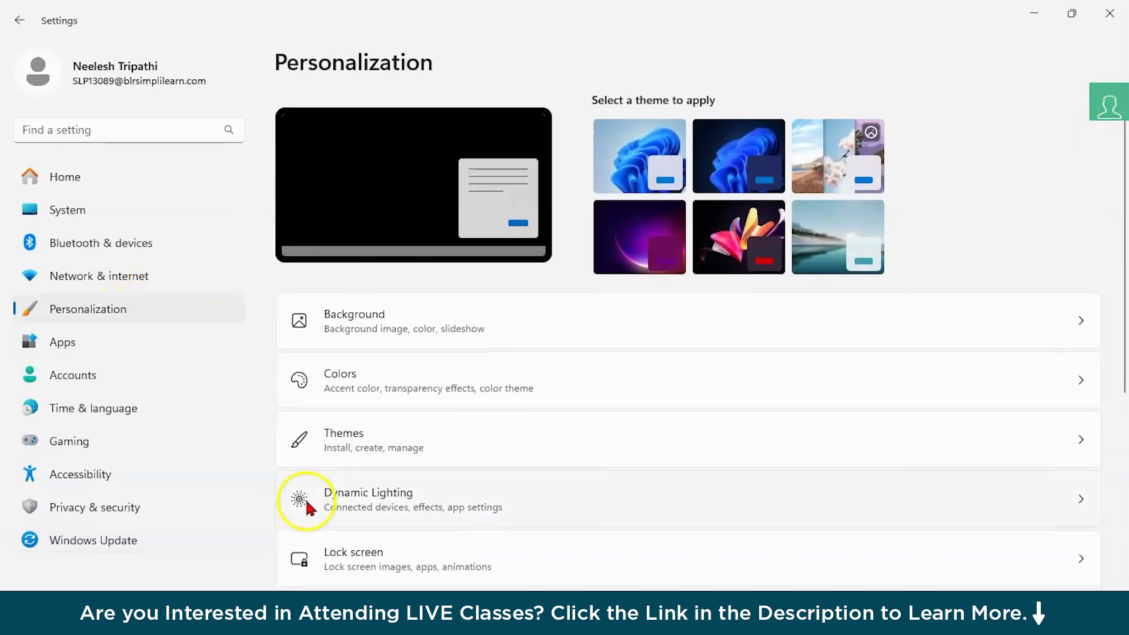
scroll(421, 448, down, 4)
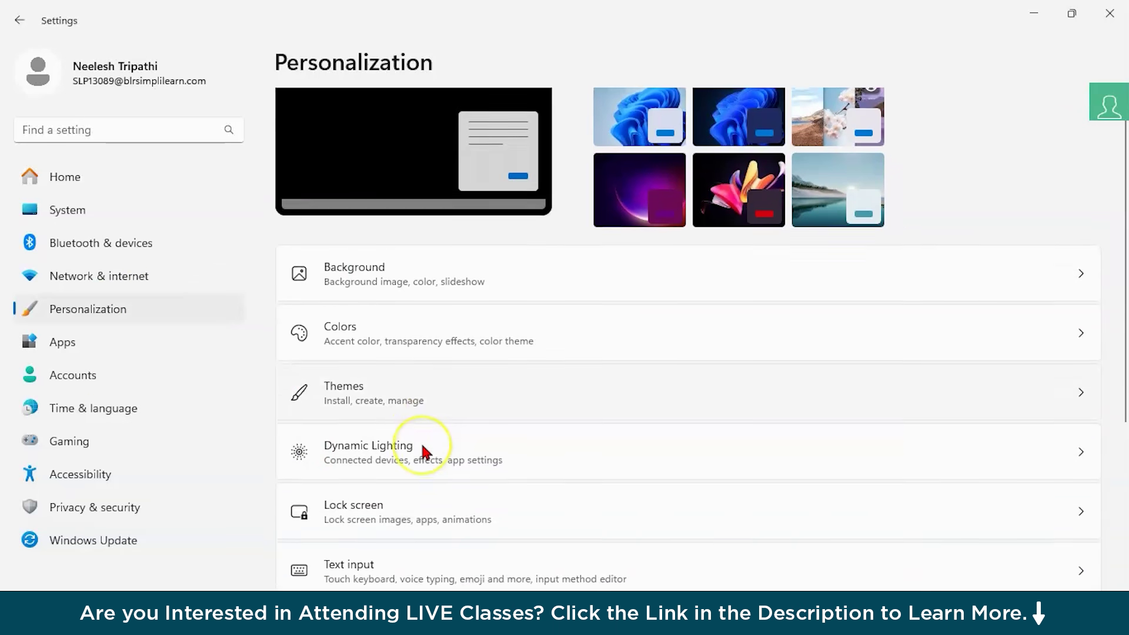
scroll(423, 453, down, 2)
click(408, 426)
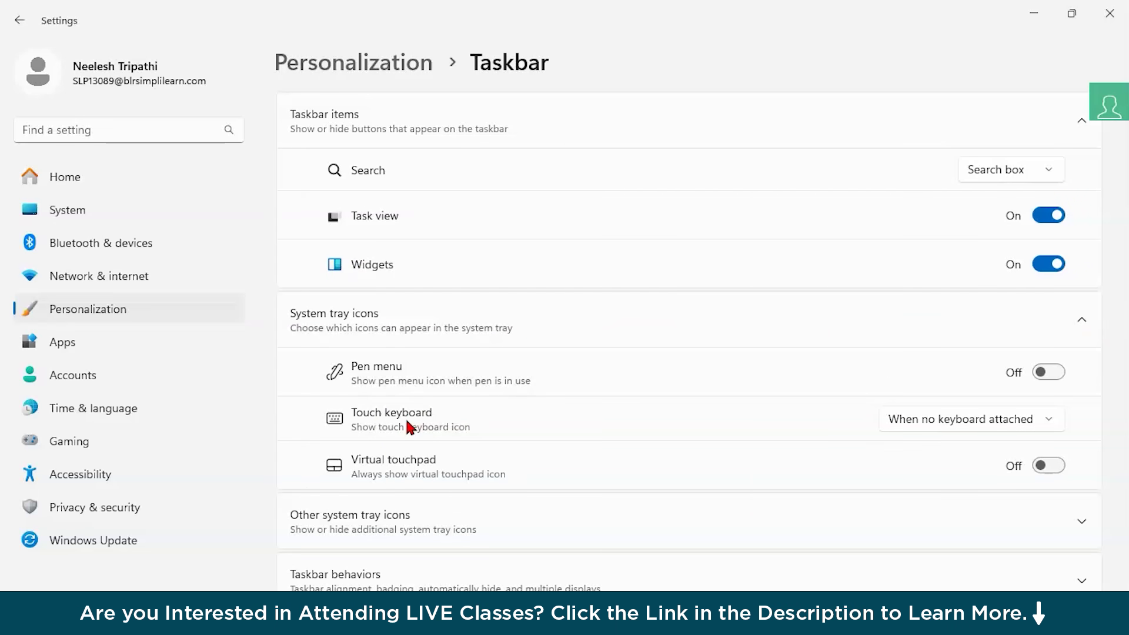
scroll(409, 427, down, 4)
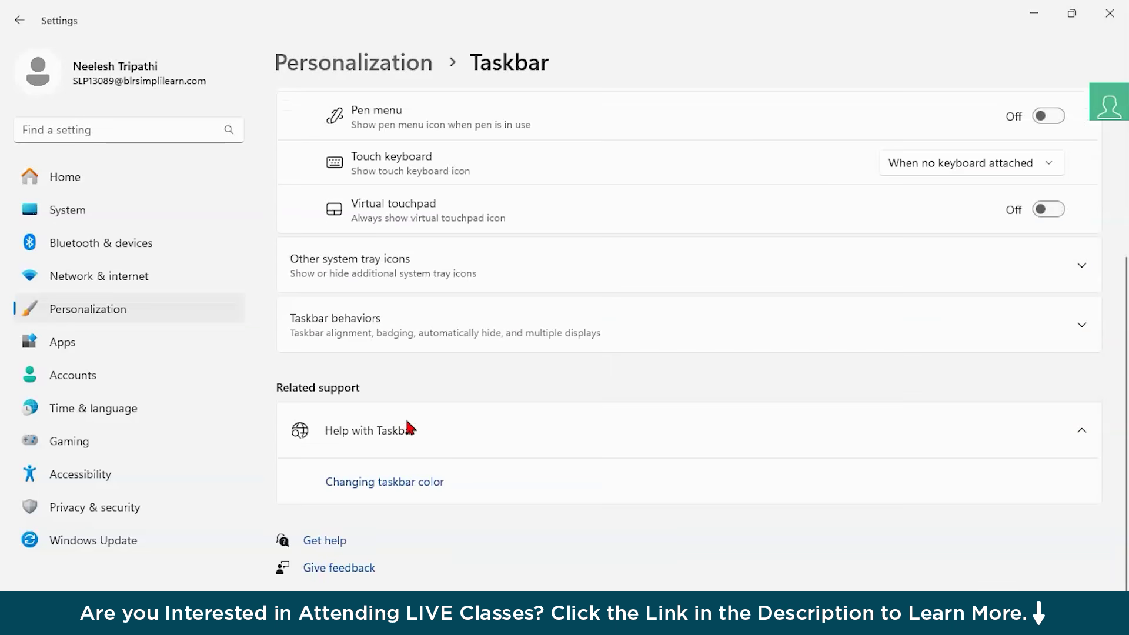
click(1036, 15)
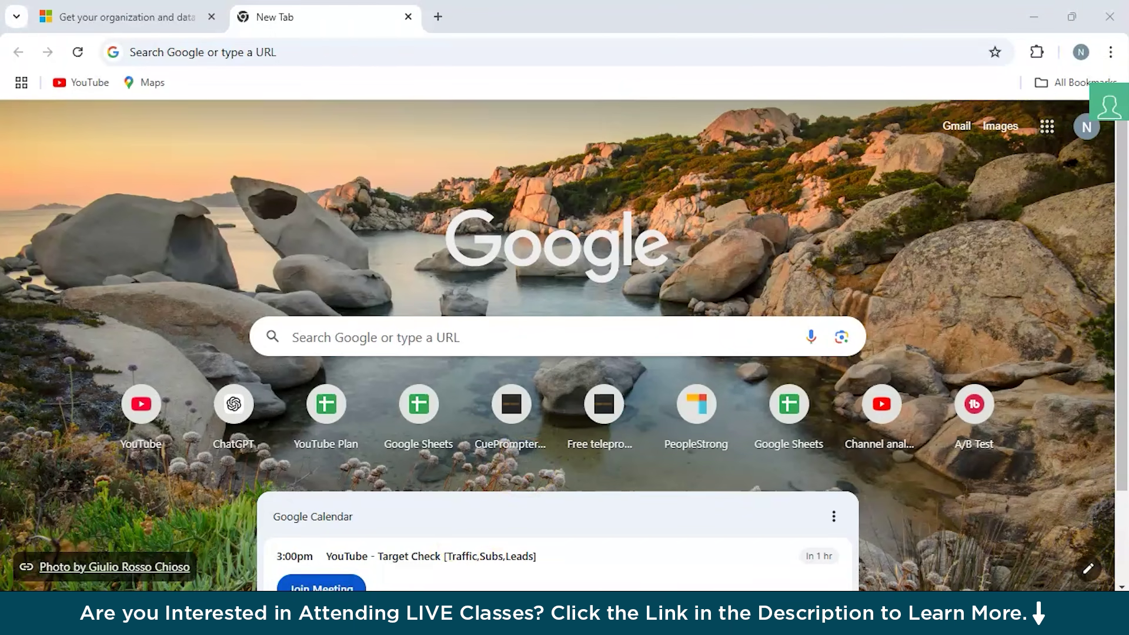
- Launch the Microsoft Store app from Start search
key(super)
text(cm)
key(Down)
key(Down)
key(Return)
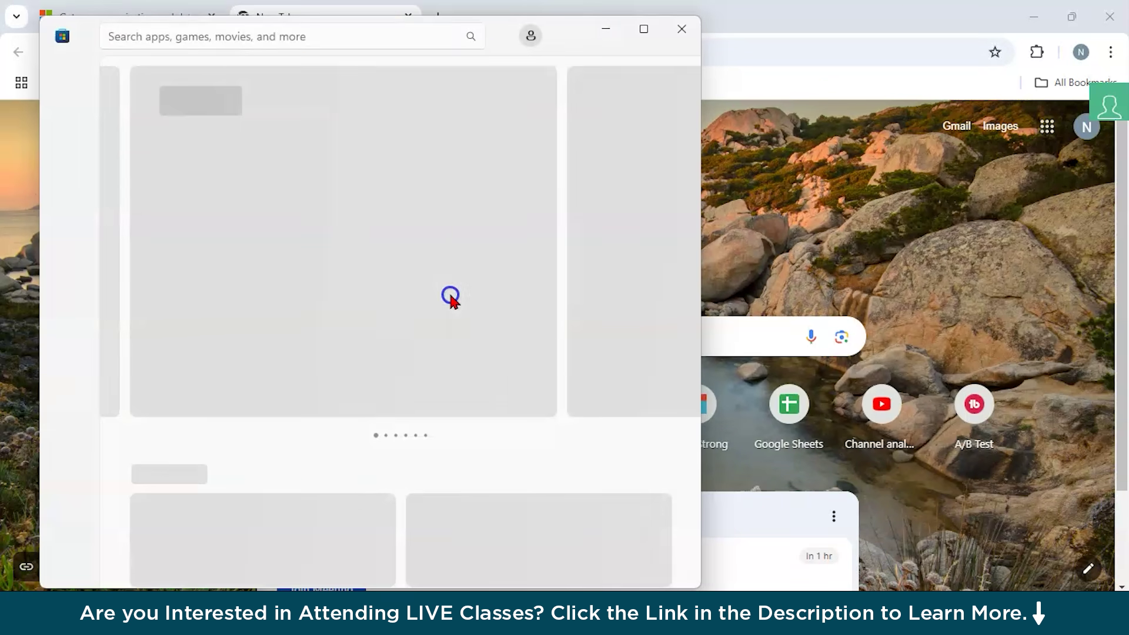
- Search the Store for 'copilo' and open the Microsoft Copilot app listing
click(372, 33)
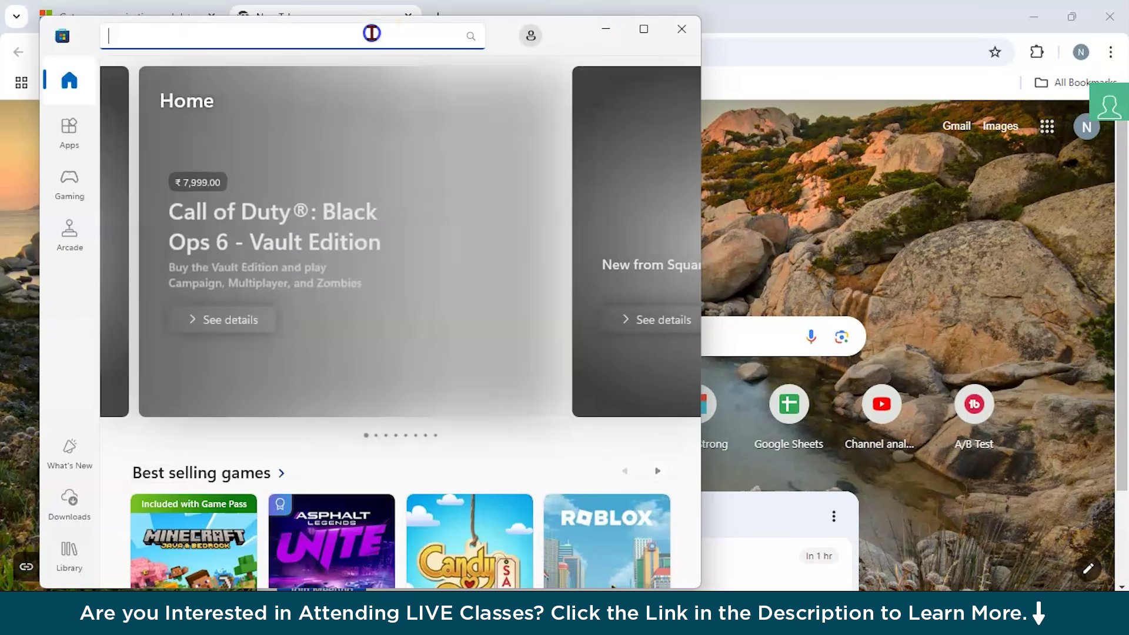
text(cc)
key(BackSpace)
text(opilo)
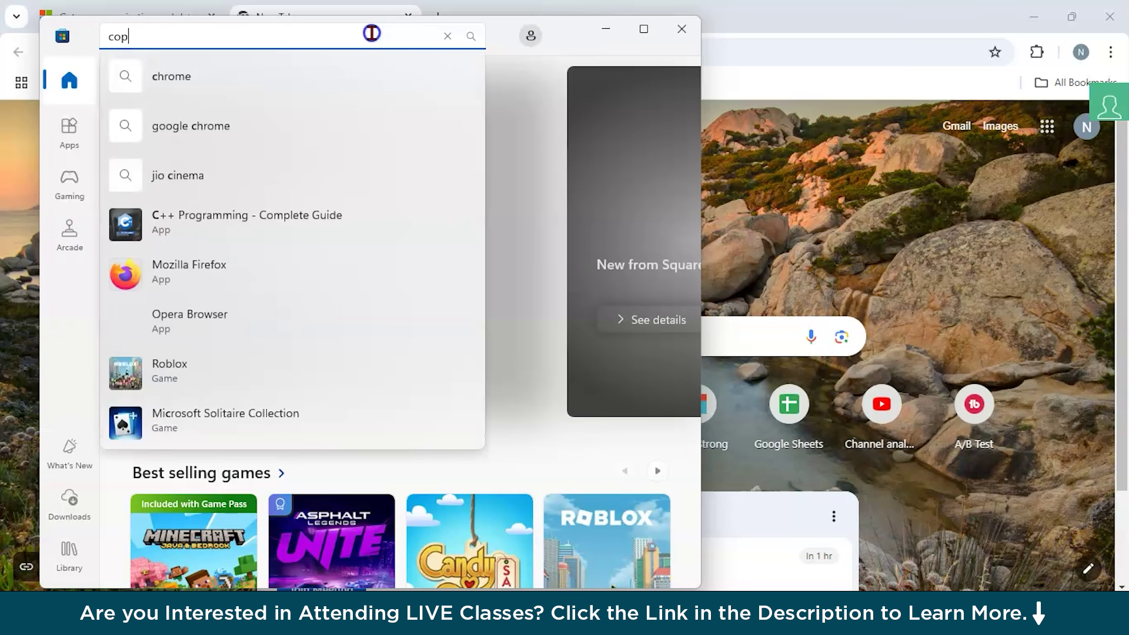
click(194, 329)
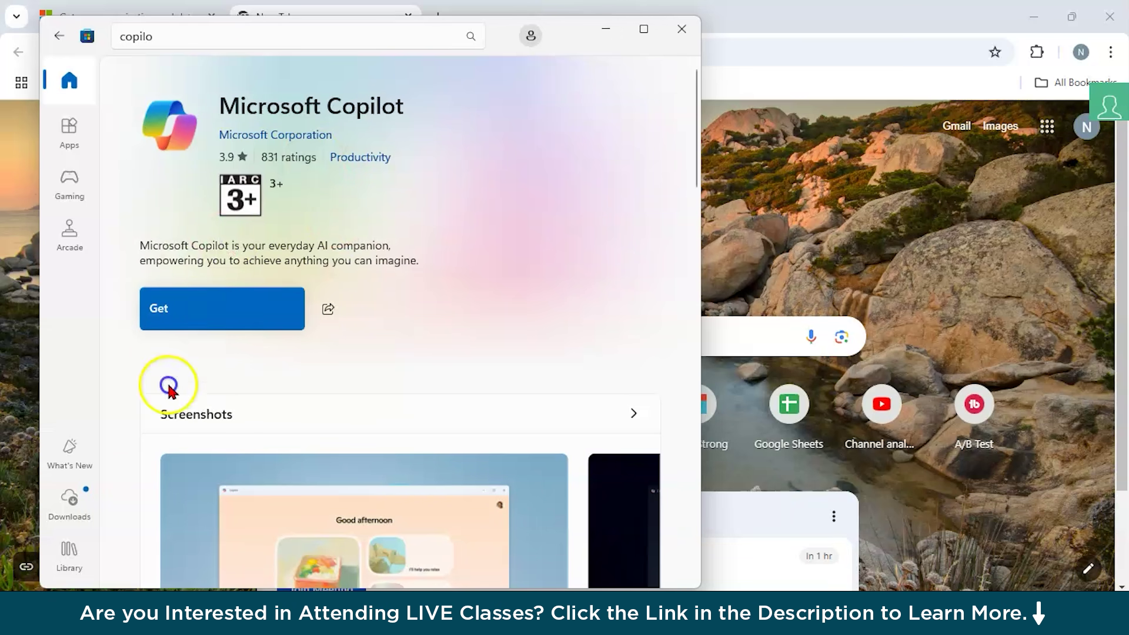
- Install Microsoft Copilot with Get, maximize it, and follow 'Go to Copilot for work' to Edge
click(270, 307)
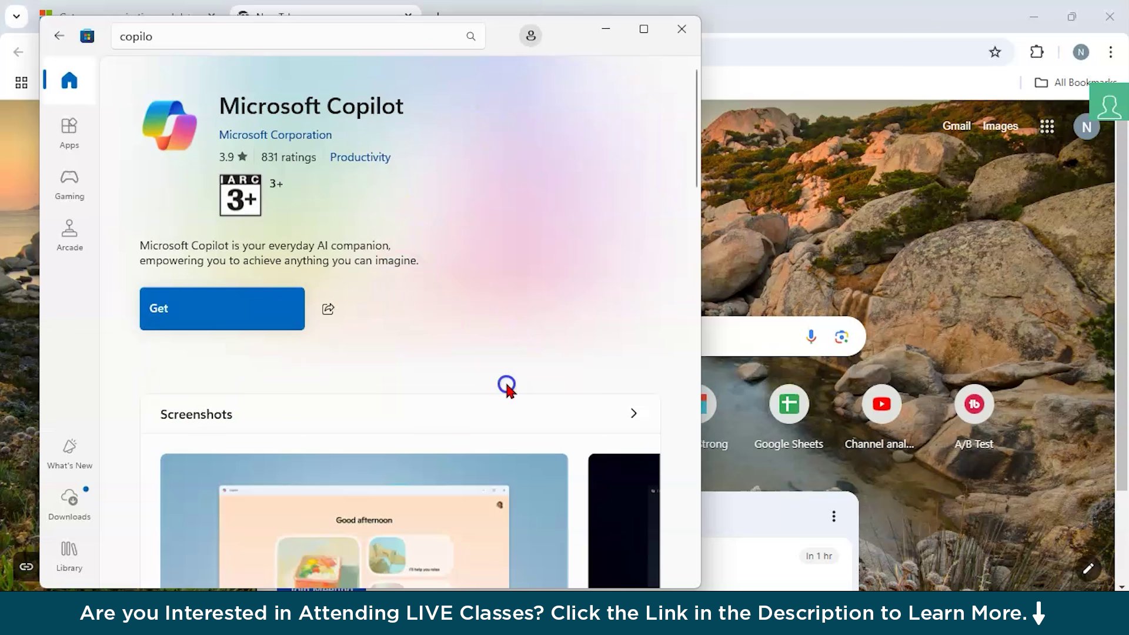
click(605, 28)
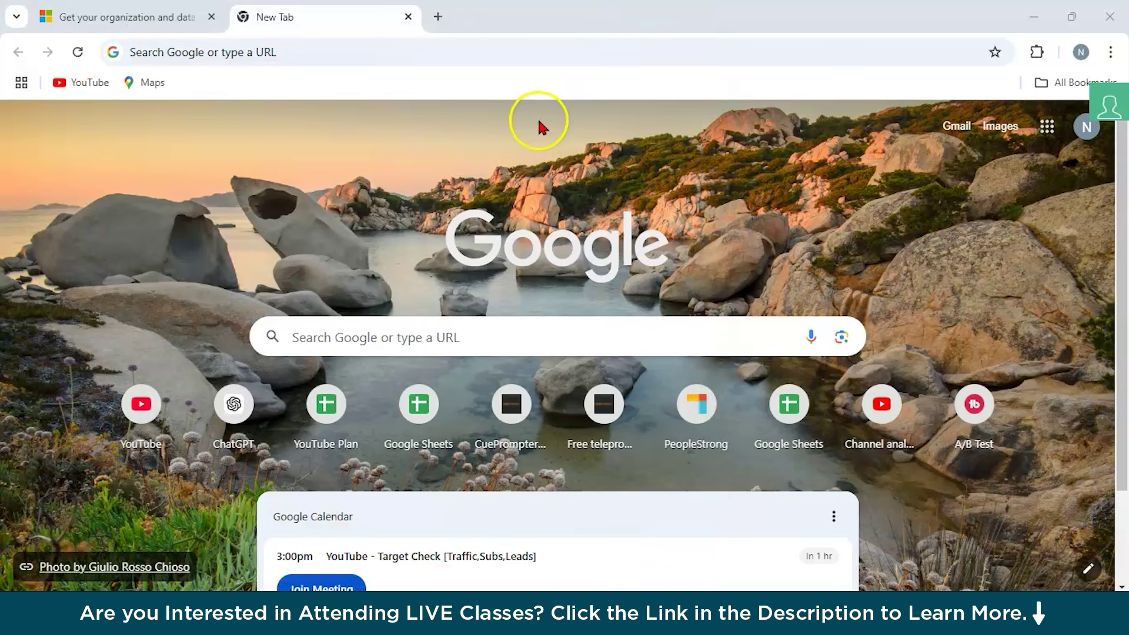
mouse_move(641, 621)
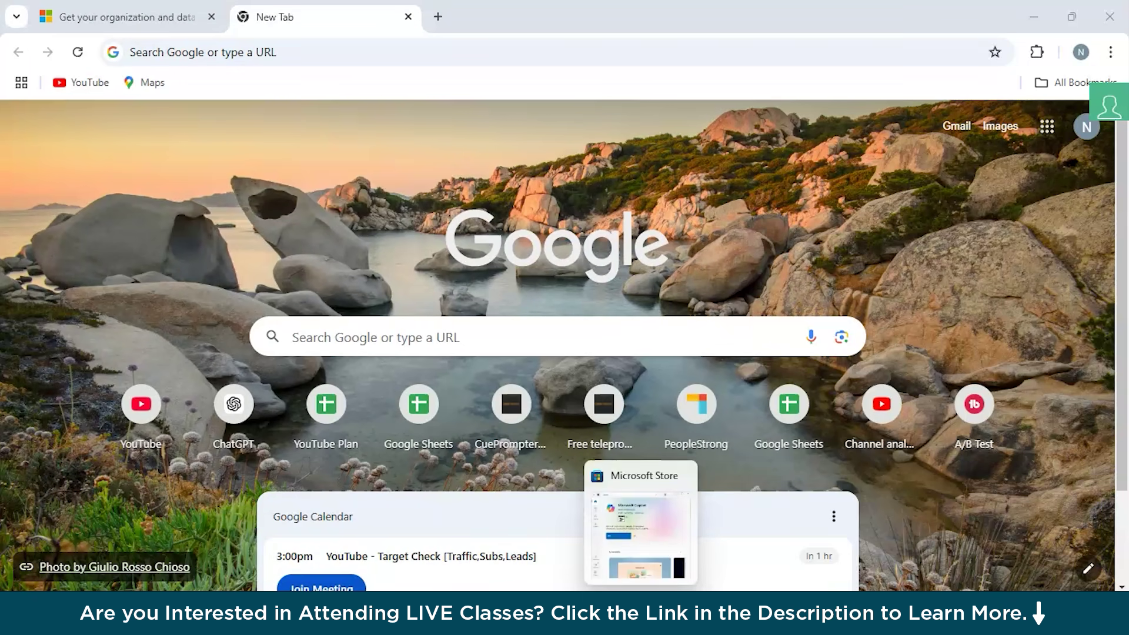
click(643, 551)
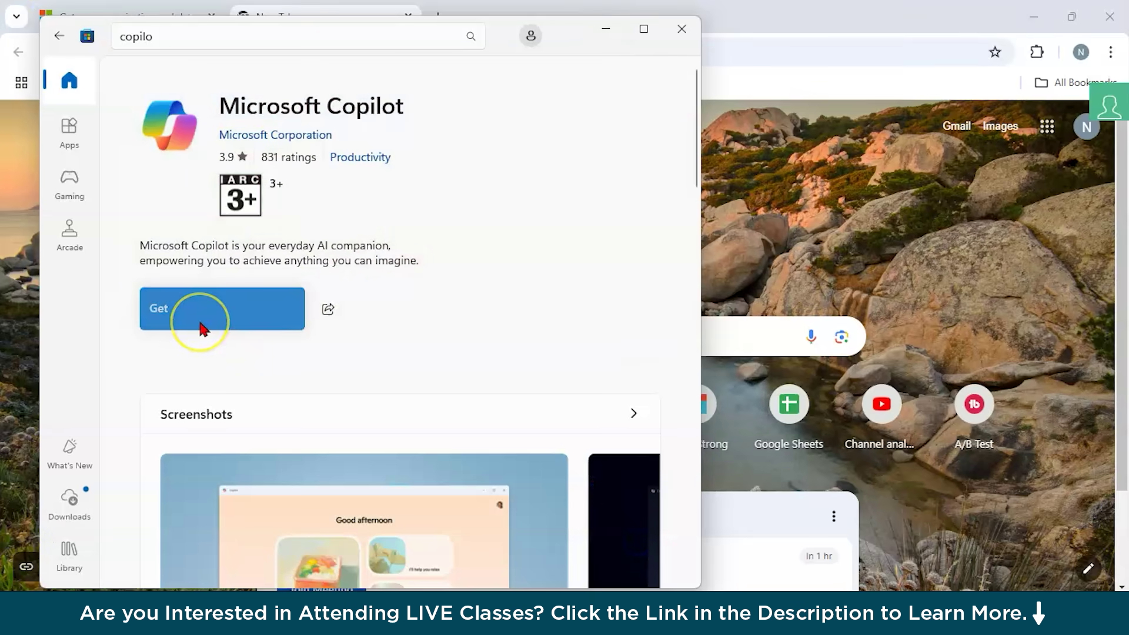
click(201, 325)
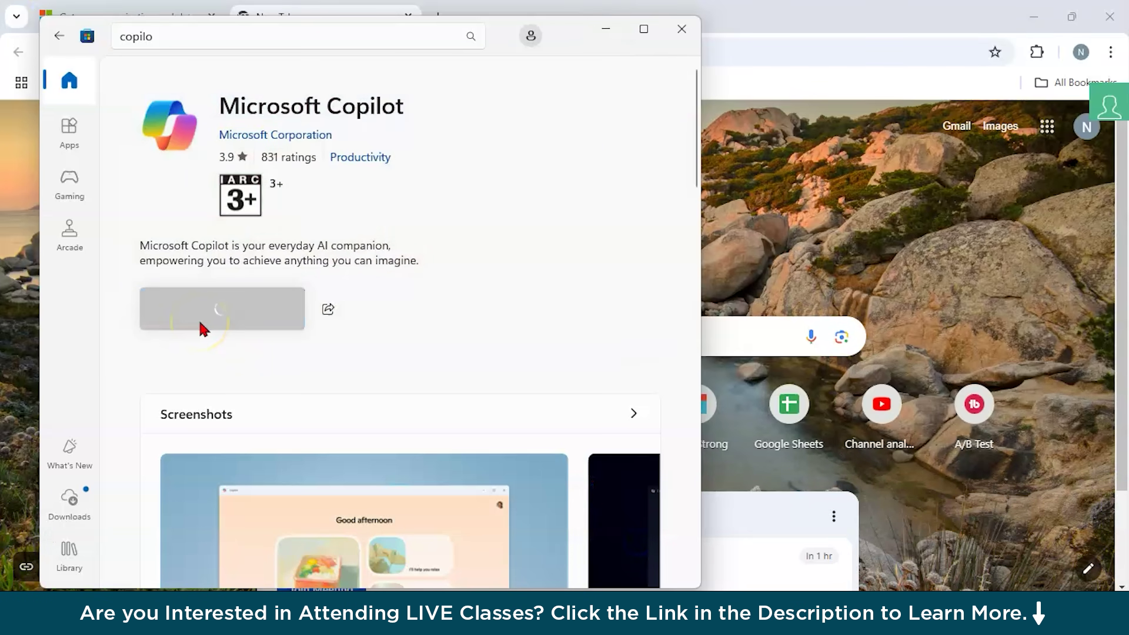
click(641, 30)
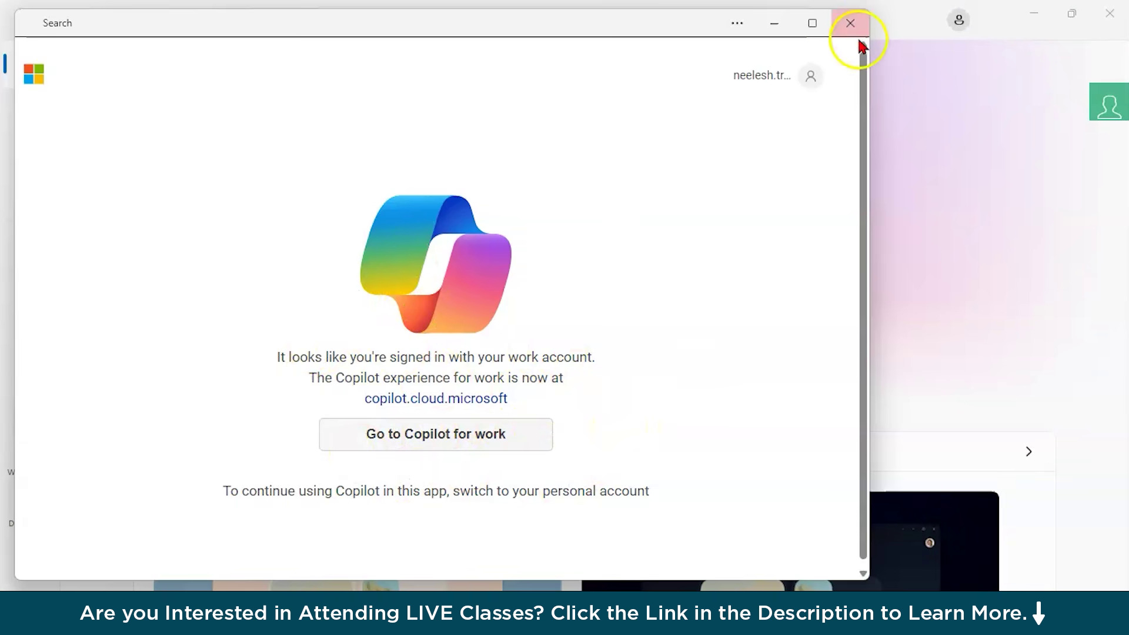
click(812, 23)
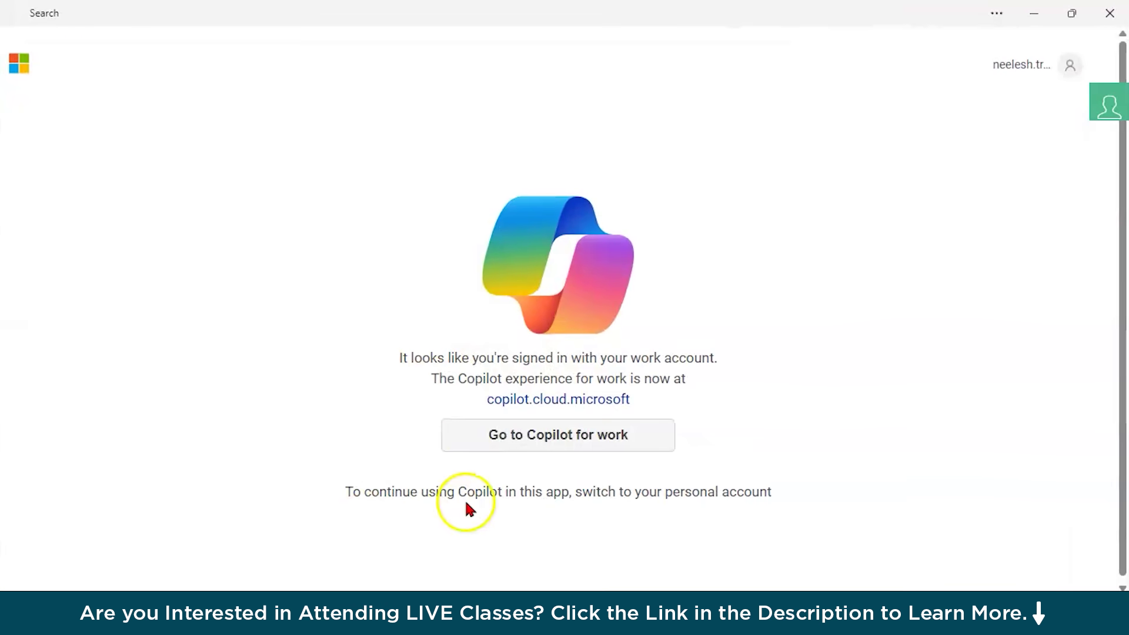
click(478, 440)
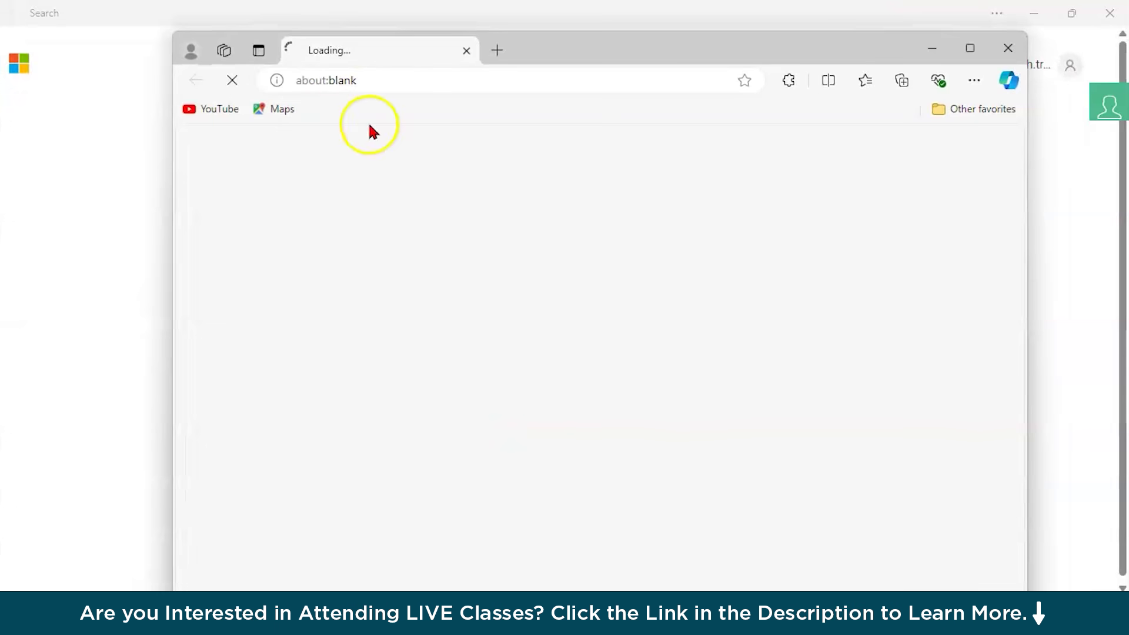
- Maximize the Edge window showing Copilot | Microsoft 365 and scroll through its chat pane
click(971, 49)
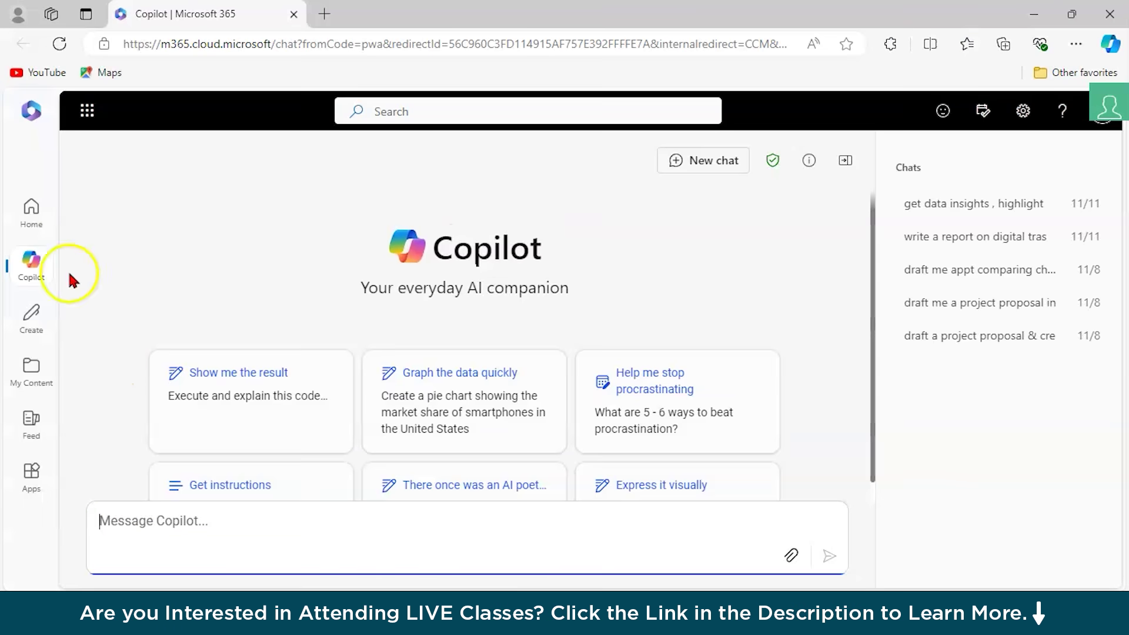
scroll(290, 478, down, 3)
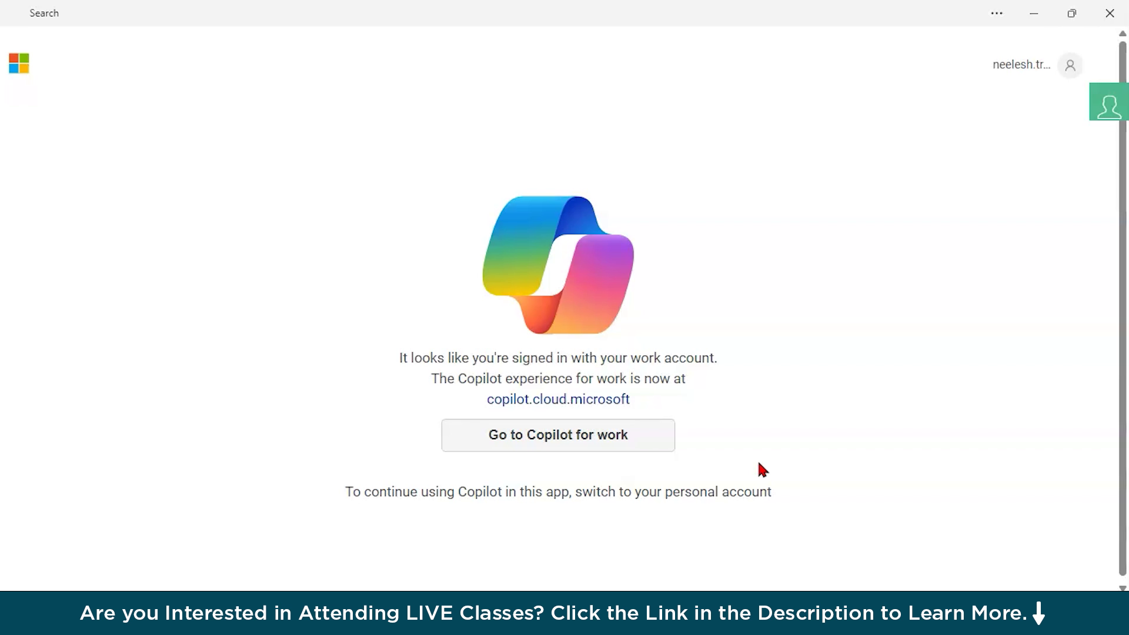
- Search Google for 'vive tool download' from Chrome's omnibox
click(233, 50)
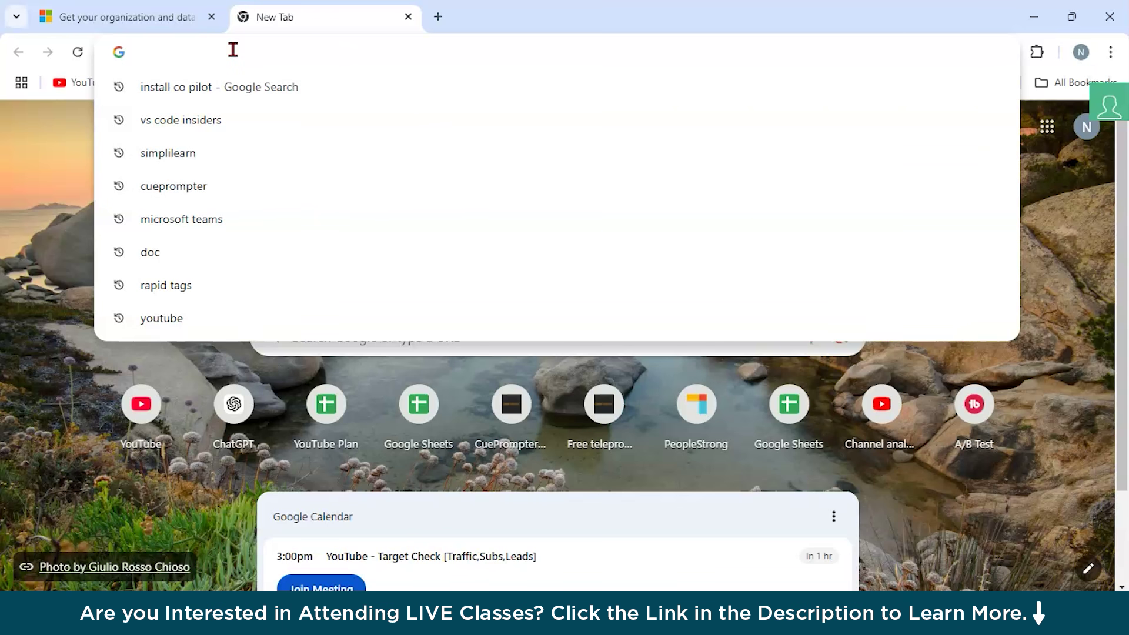
click(305, 45)
text(vive tool)
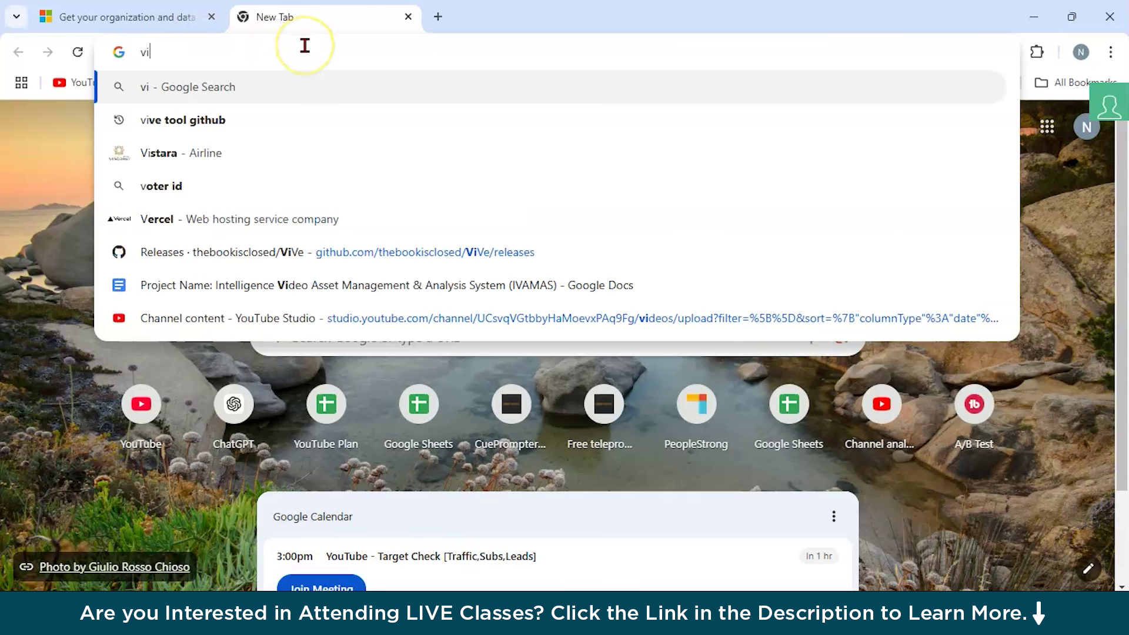
click(190, 153)
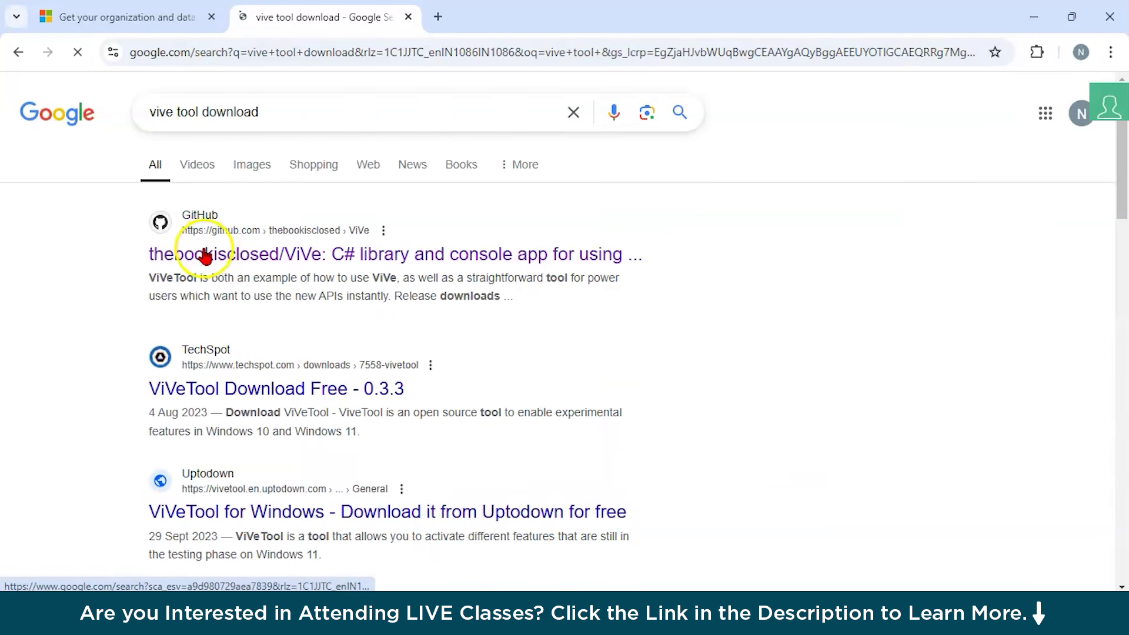
scroll(253, 479, down, 3)
scroll(340, 205, up, 3)
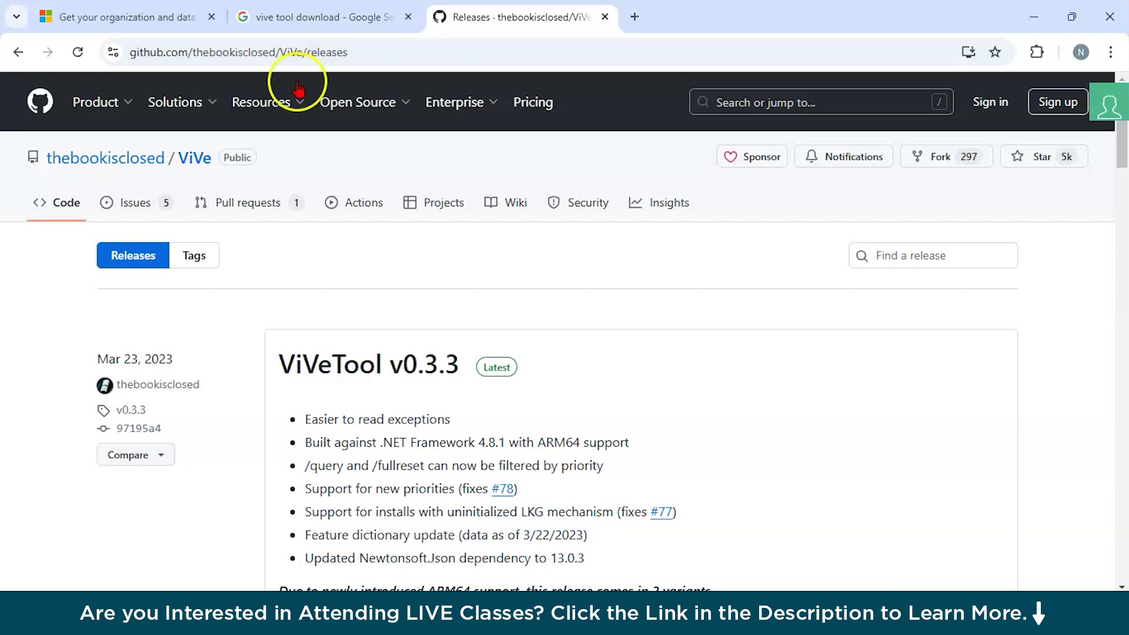
drag(192, 53, 277, 66)
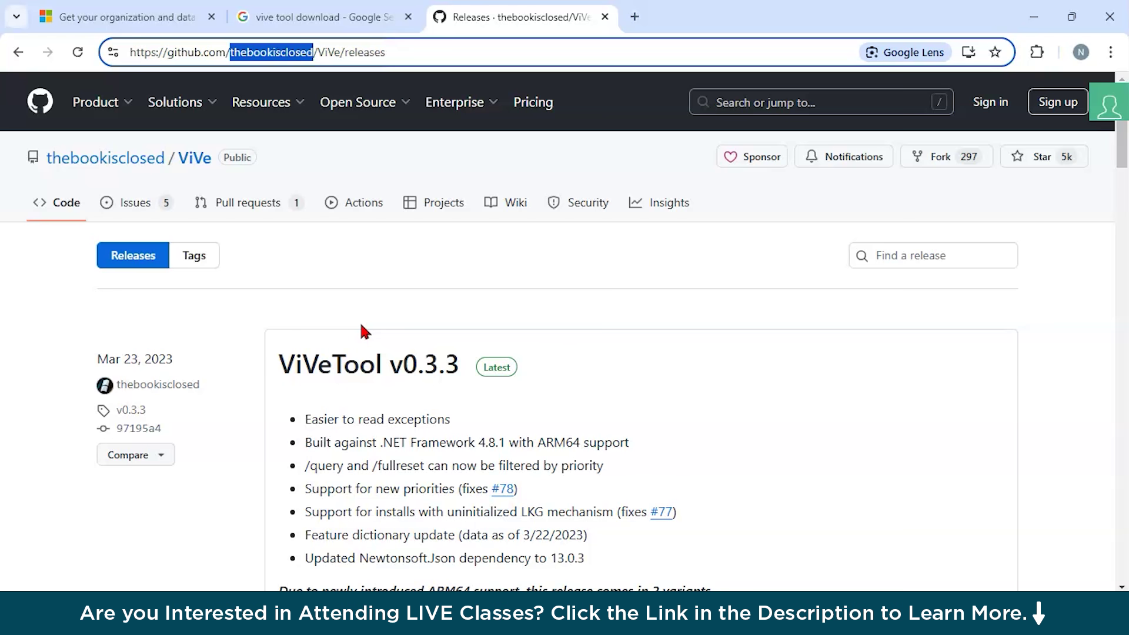
click(442, 365)
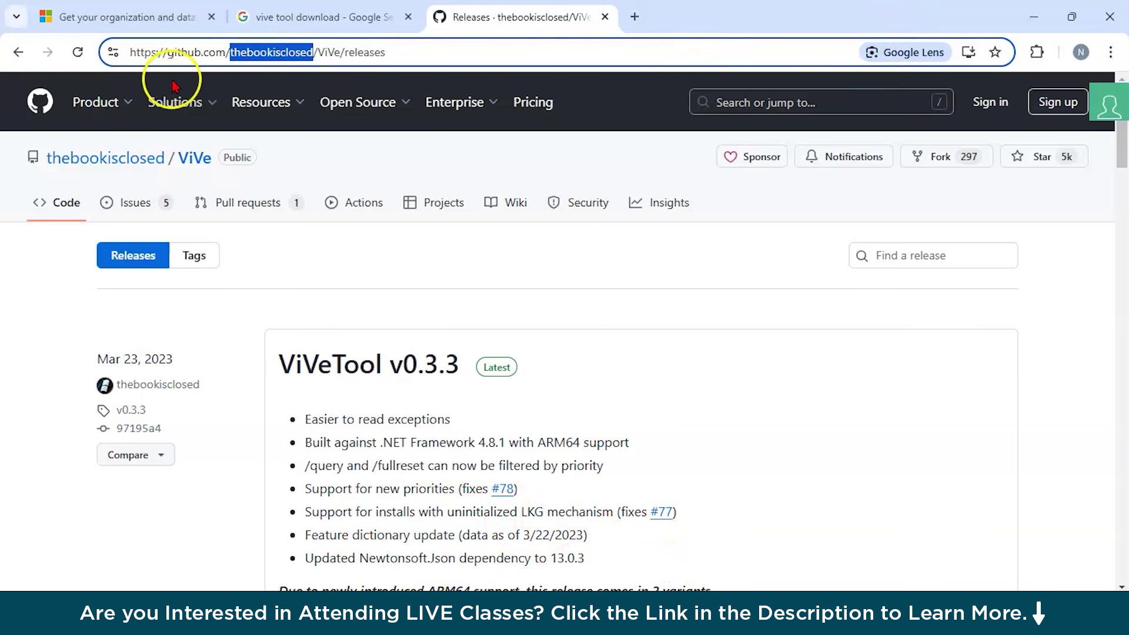
click(158, 51)
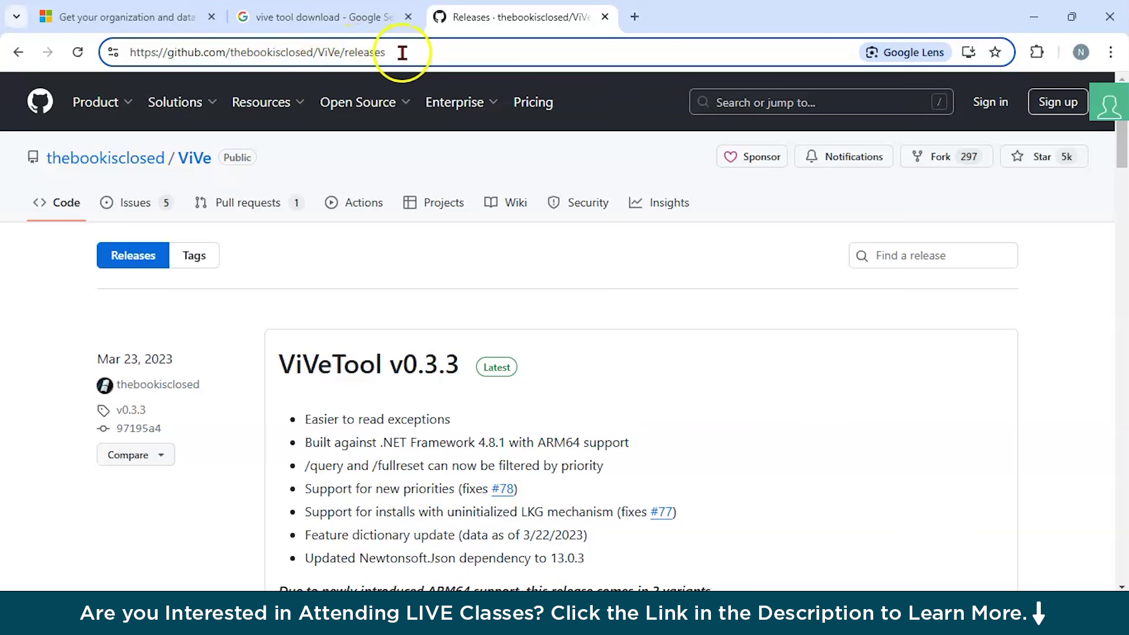
- Download ViVeTool-v0.3.3.zip from the releases page and open it from Chrome's downloads
scroll(192, 310, down, 2)
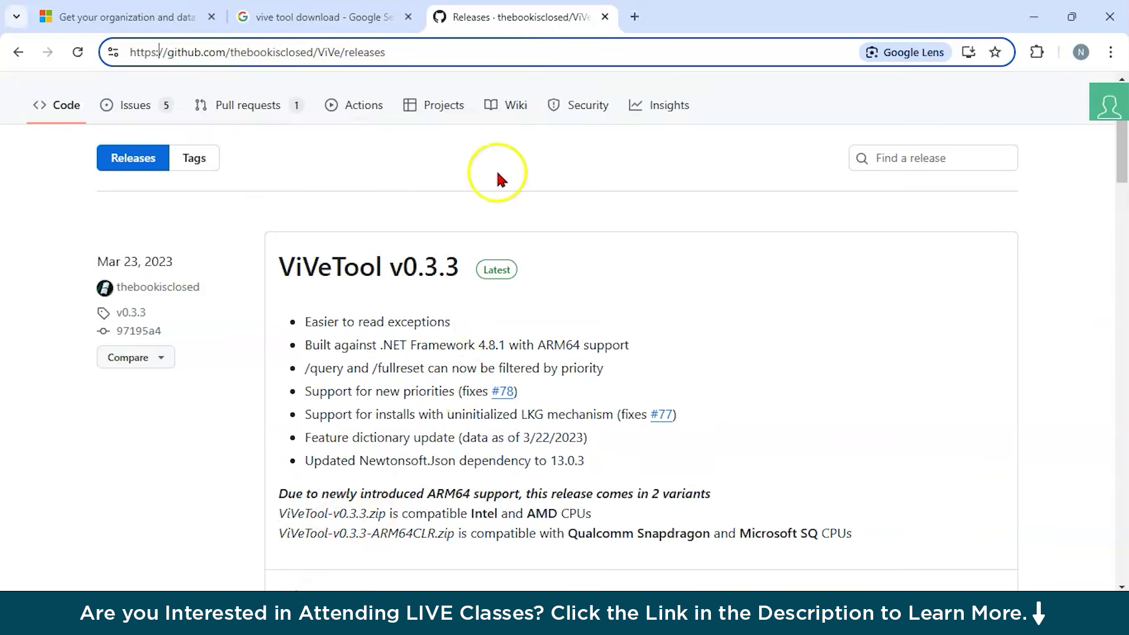
scroll(415, 533, down, 5)
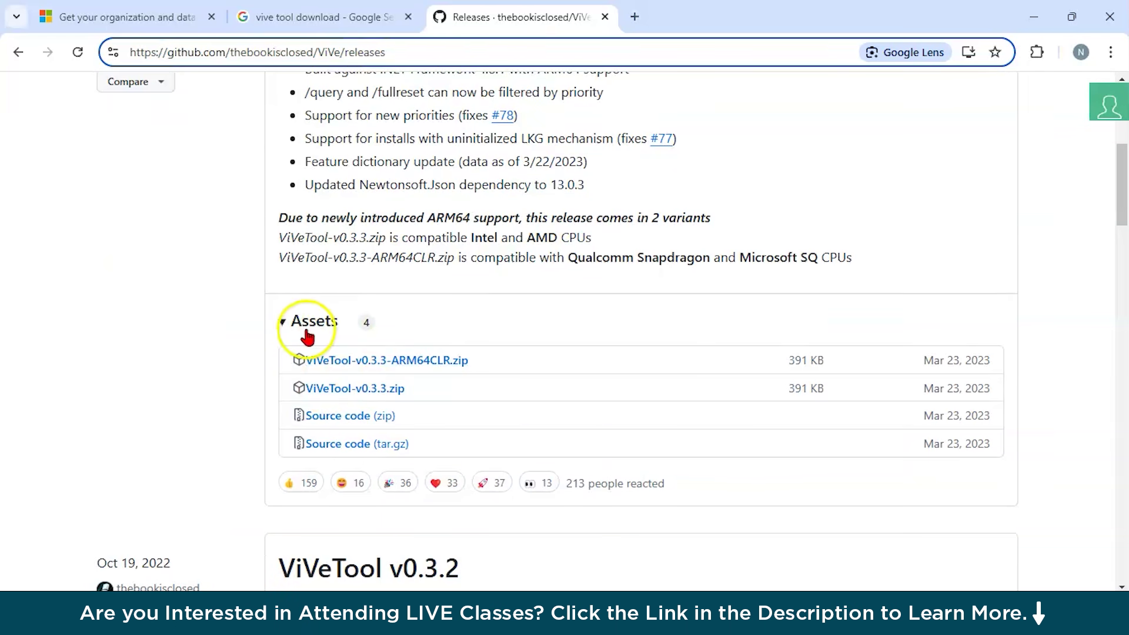
click(357, 393)
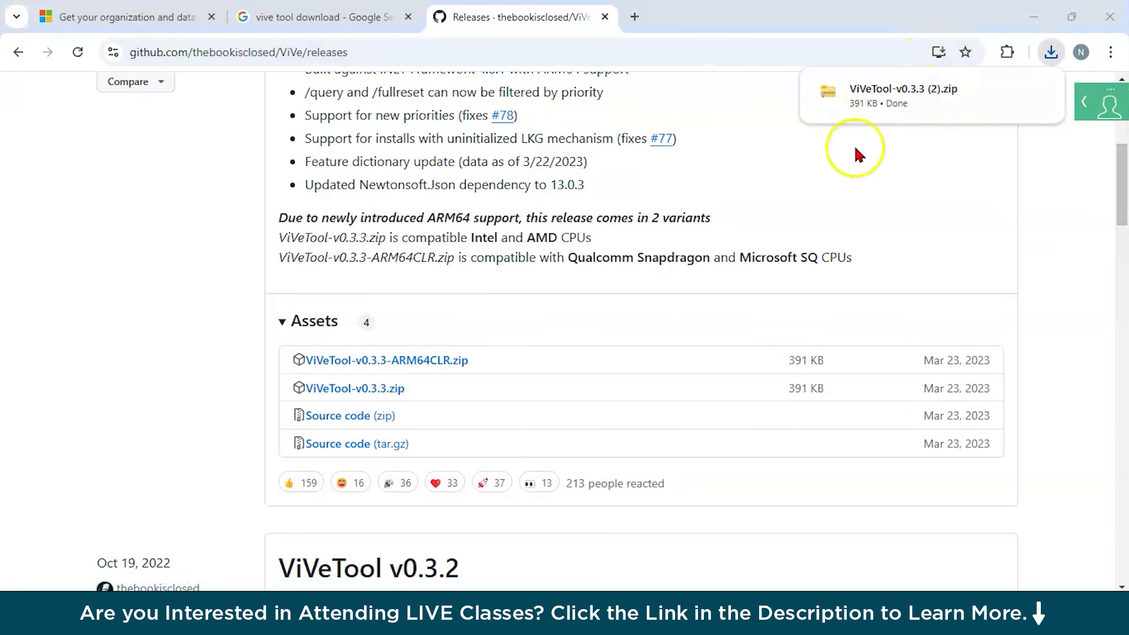
mouse_move(889, 115)
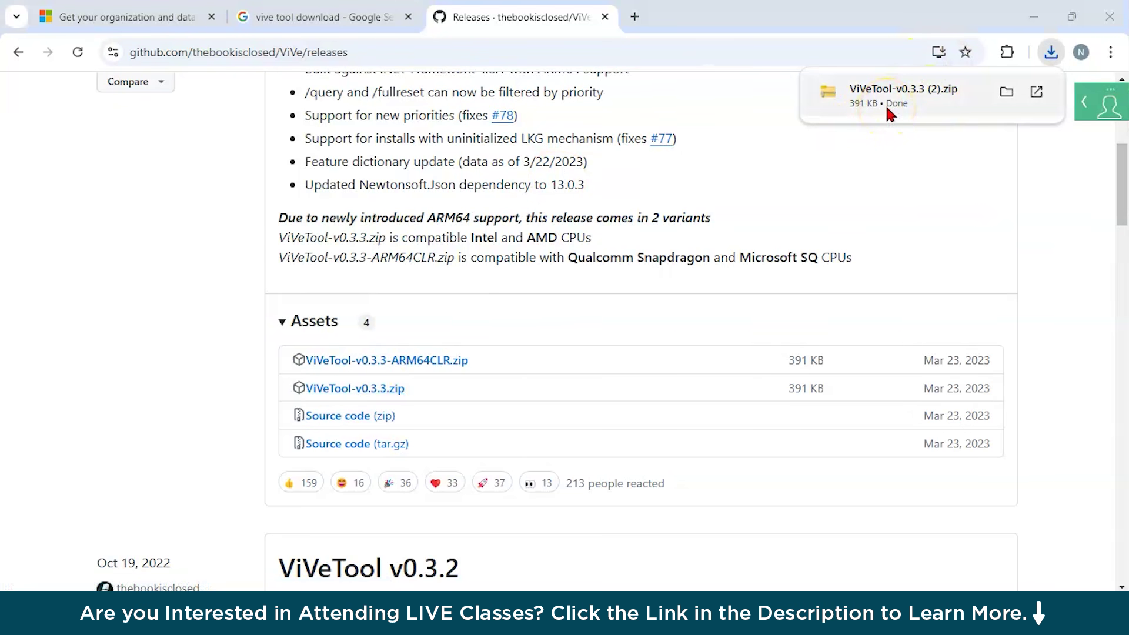
click(889, 112)
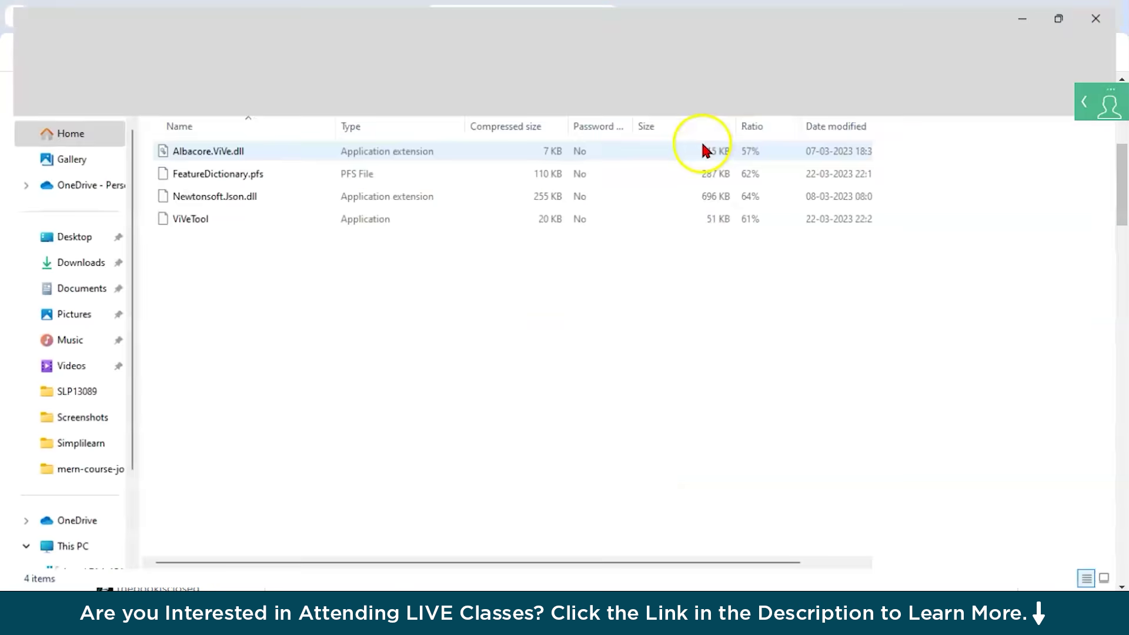
- Extract the ViVeTool-v0.3.3 (2) zip in Downloads into its own folder
click(57, 269)
click(212, 157)
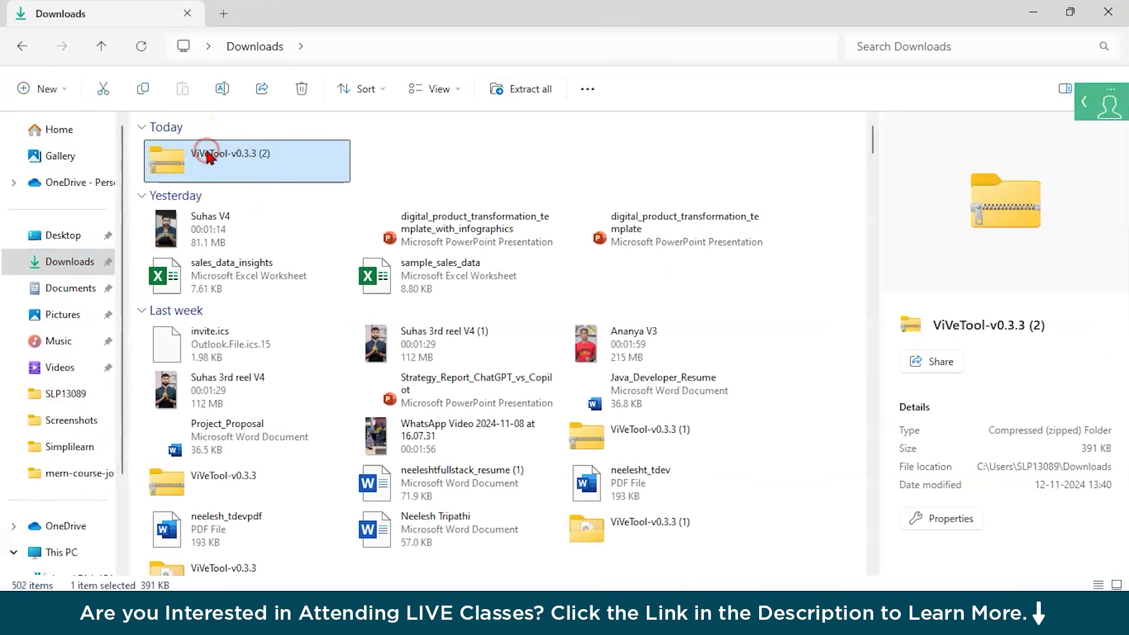
right_click(211, 157)
click(276, 267)
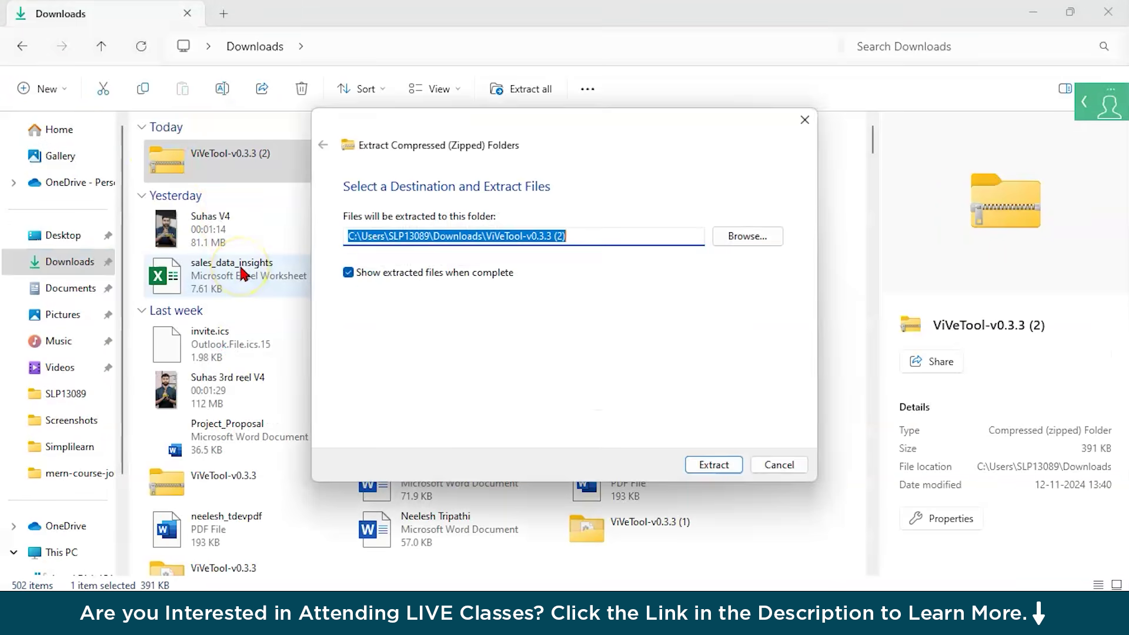
click(713, 465)
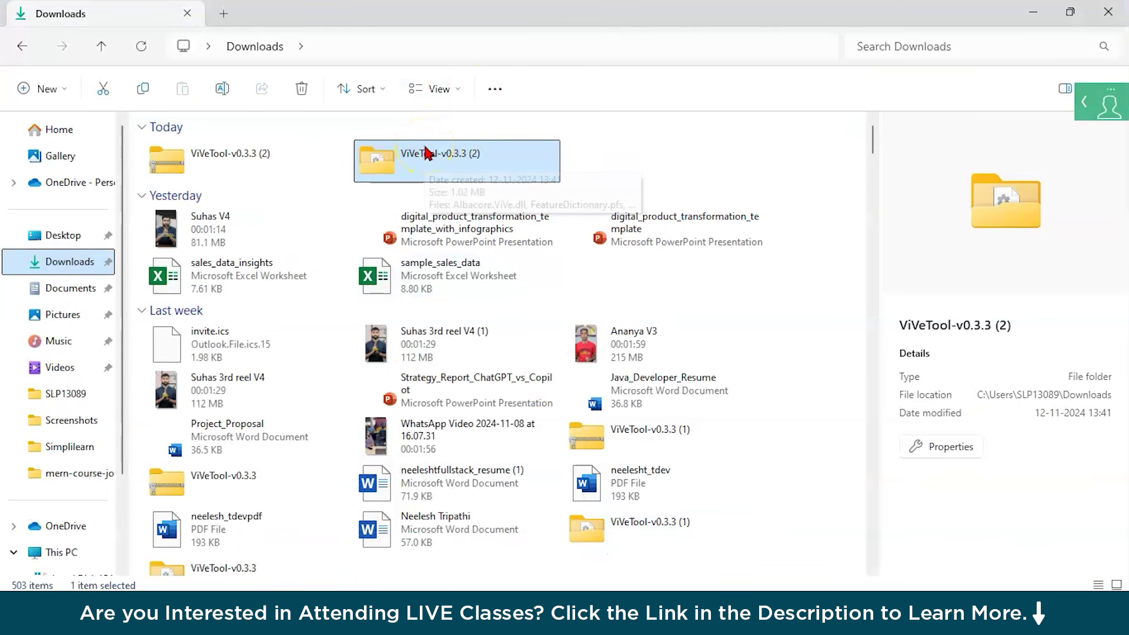
- Copy the extracted ViVeTool-v0.3.3 (2) folder's path and bring up Windows search
right_click(426, 152)
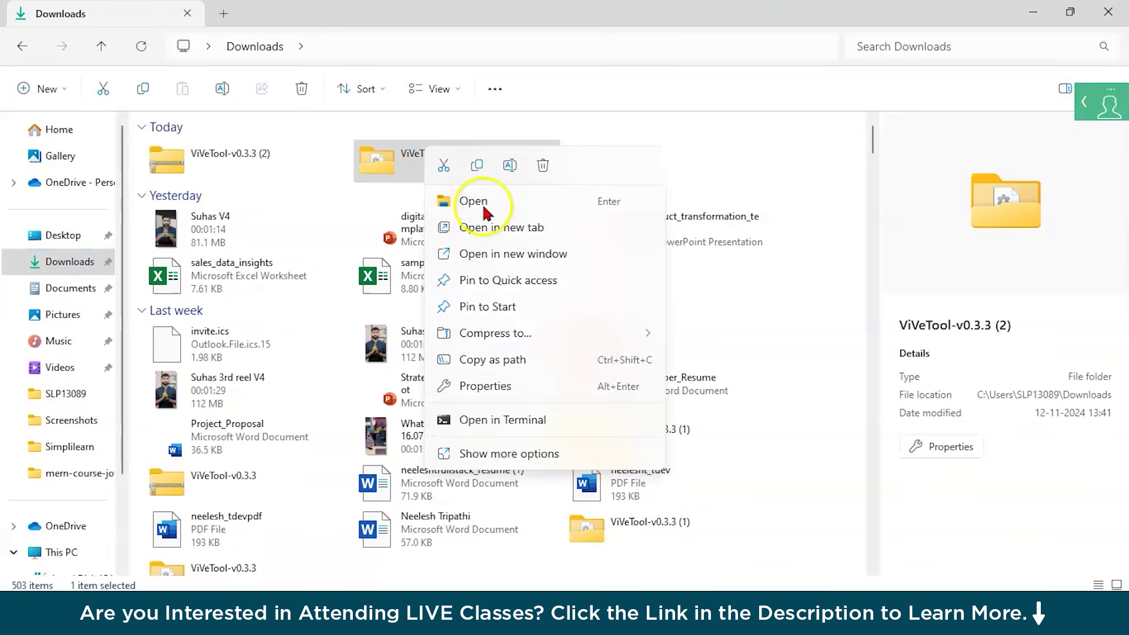
click(482, 359)
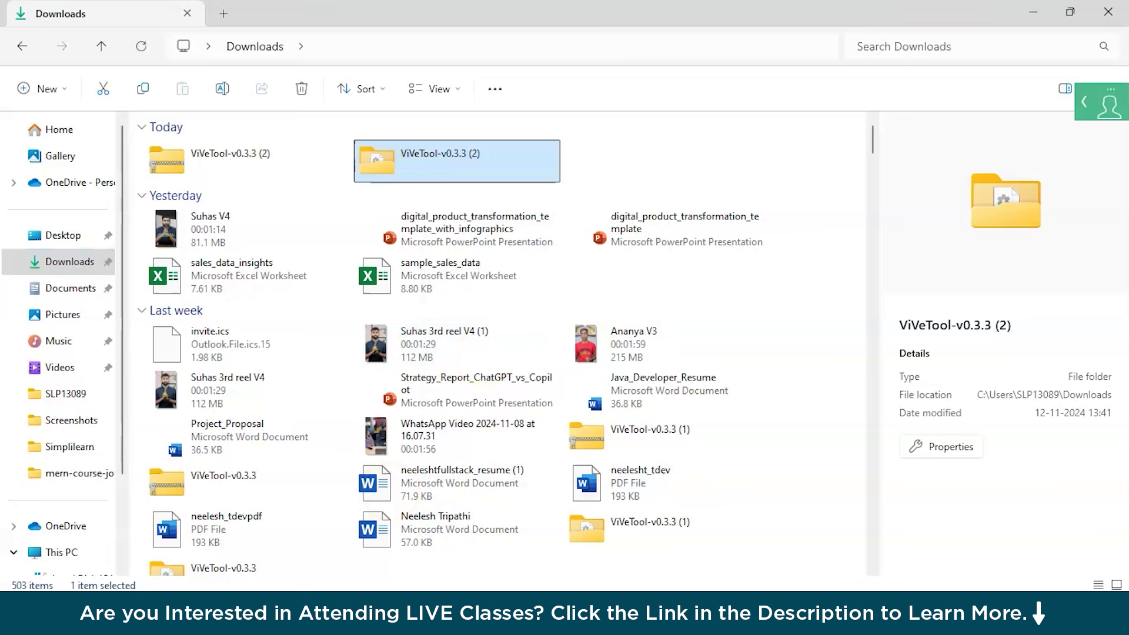
click(340, 612)
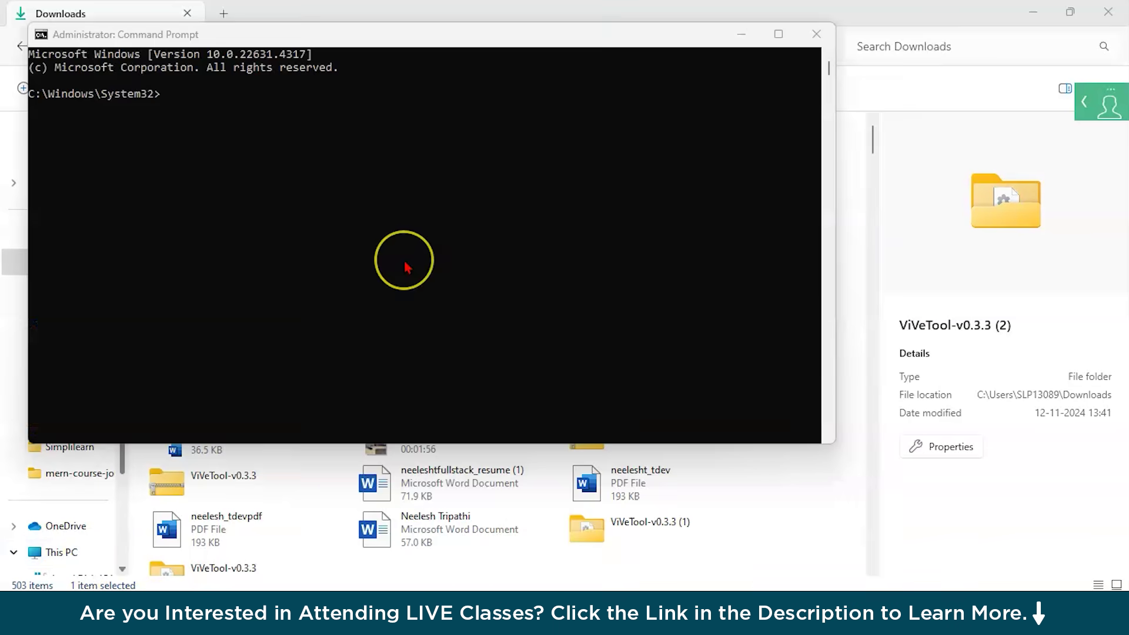
- In an administrator Command Prompt, cd into the pasted Downloads\ViVeTool-v0.3.3 (2) folder path
key(super+Up)
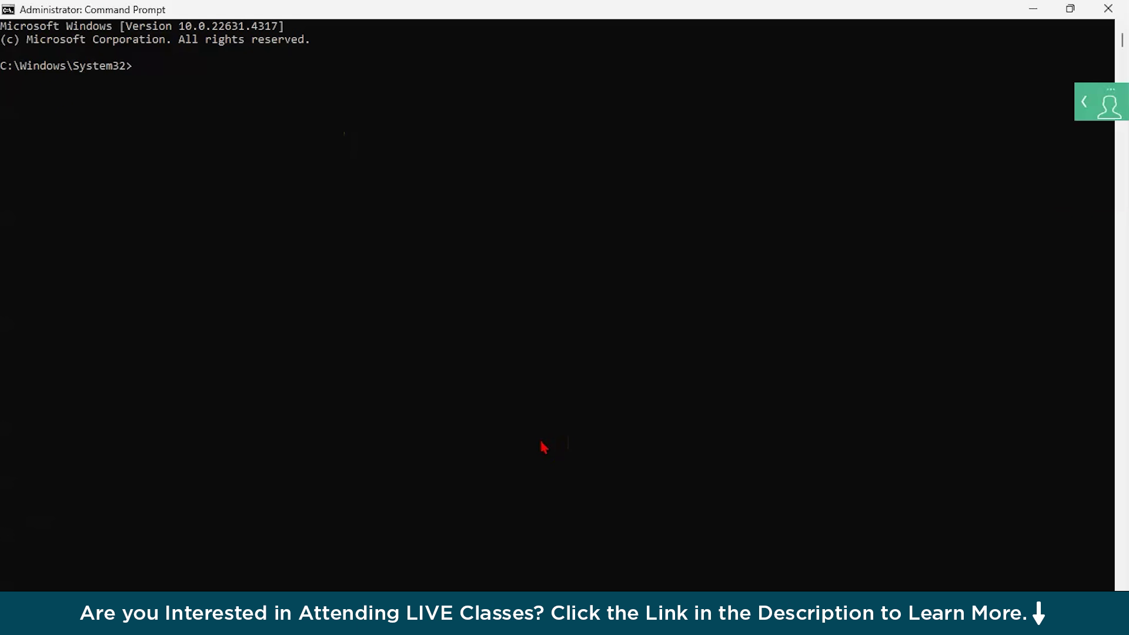
text(d)
key(BackSpace)
text(cd)
key(BackSpace)
key(BackSpace)
right_click(219, 116)
click(443, 75)
key(Return)
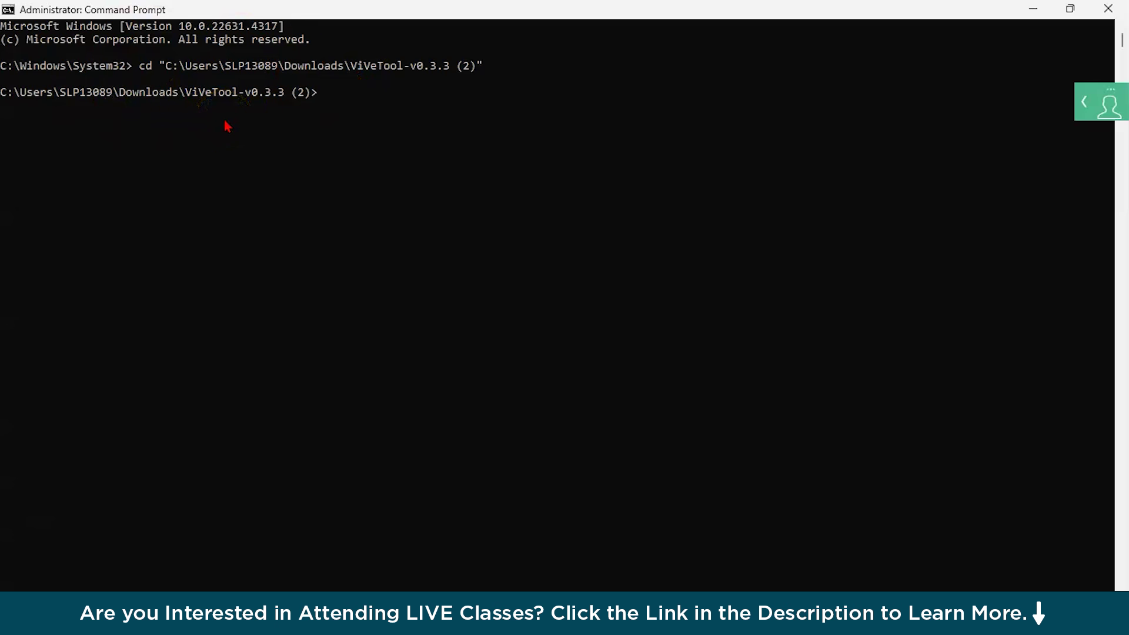
- Scroll through the 'Windows Copilot not available' forum thread and select its web address
drag(274, 142, 423, 320)
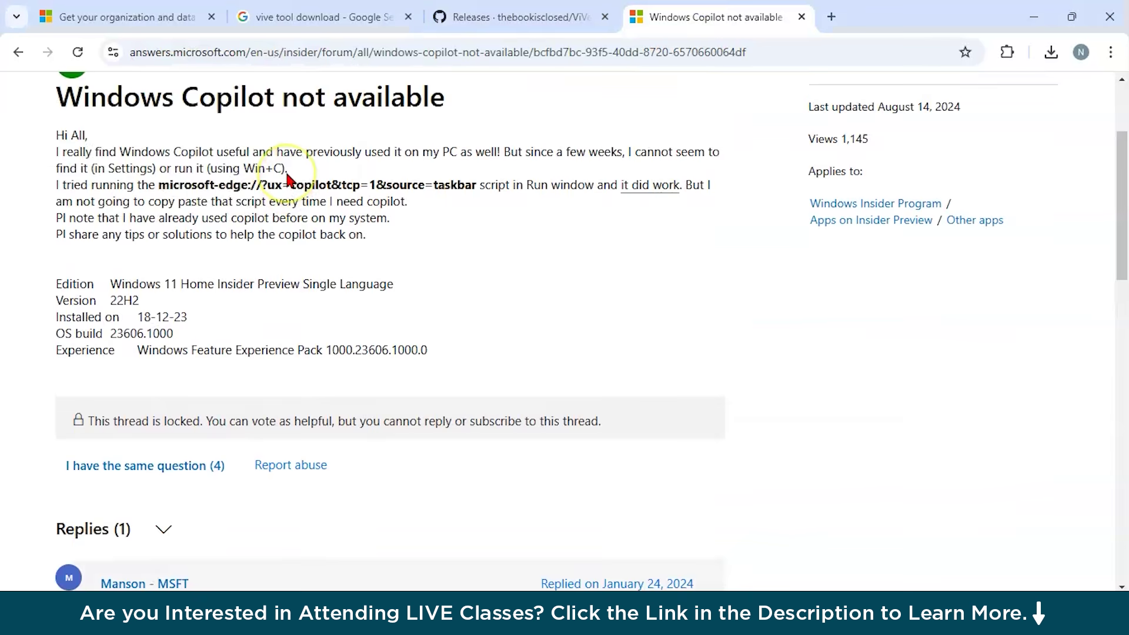
scroll(284, 182, up, 5)
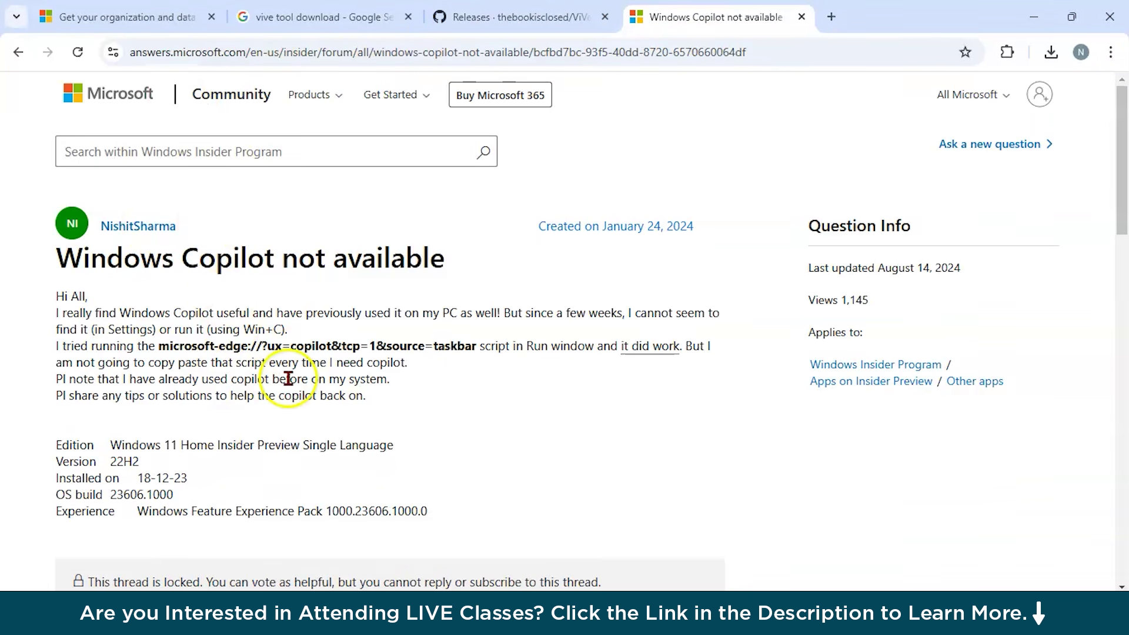
scroll(288, 378, down, 2)
scroll(288, 378, down, 3)
scroll(288, 385, down, 9)
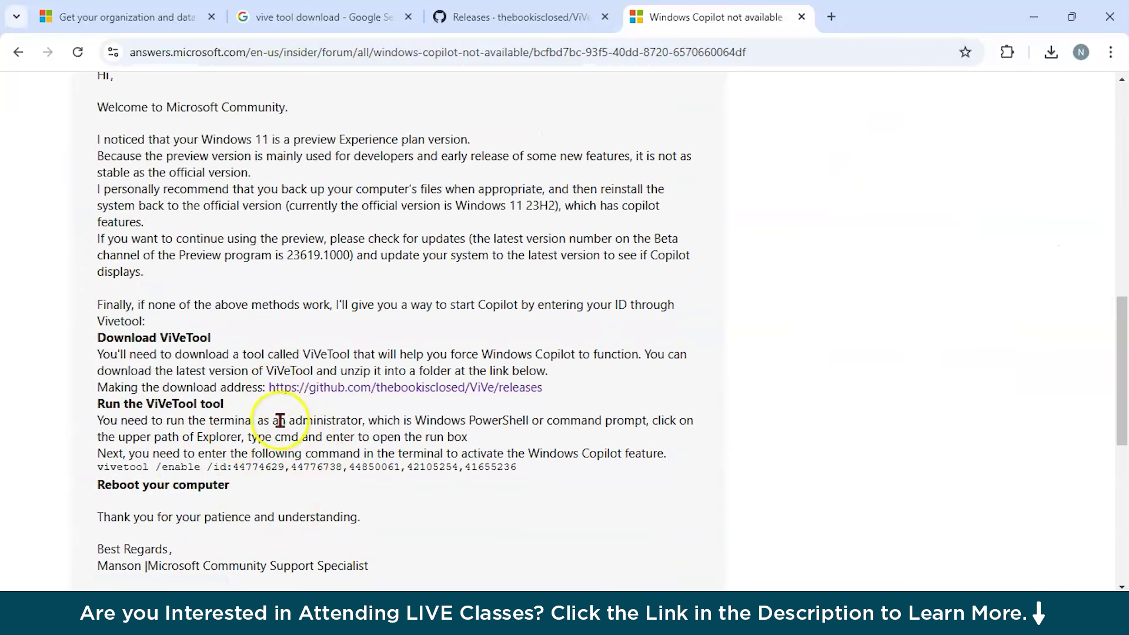
scroll(241, 420, down, 1)
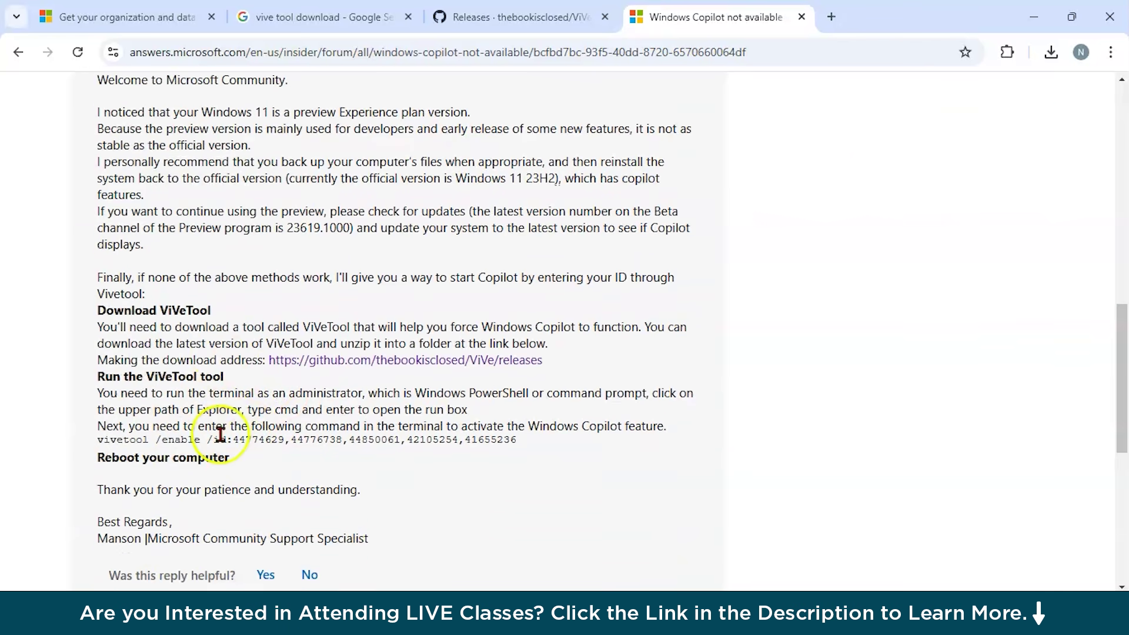
scroll(223, 391, down, 1)
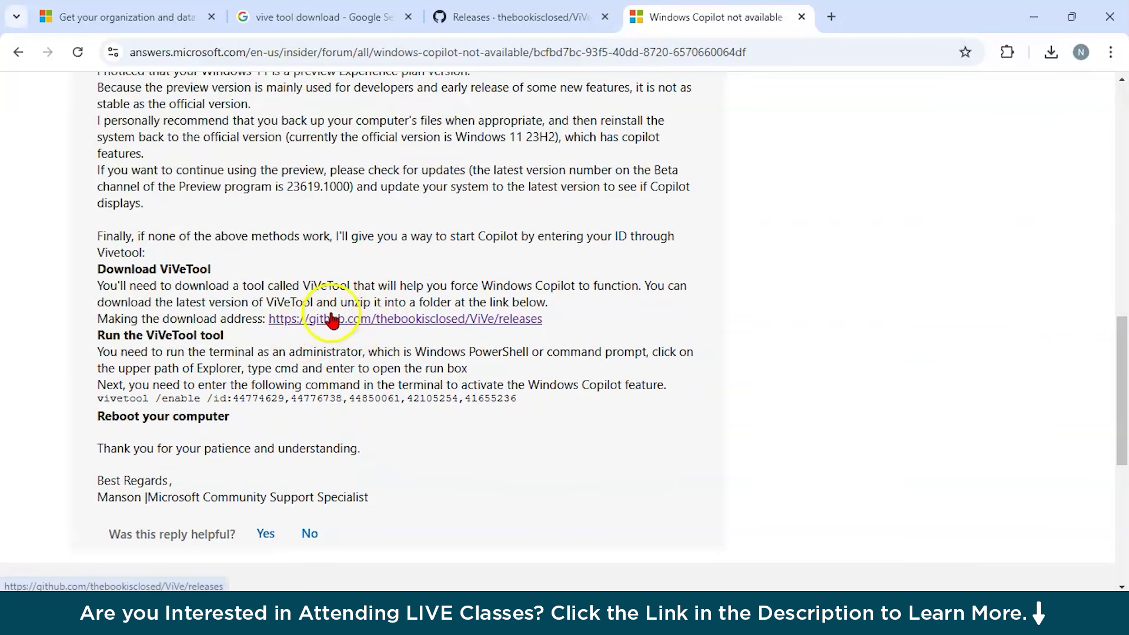
scroll(330, 315, up, 6)
click(392, 53)
- Scroll to the moderator's reply and select its vivetool /enable command with the five feature IDs
scroll(297, 61, down, 3)
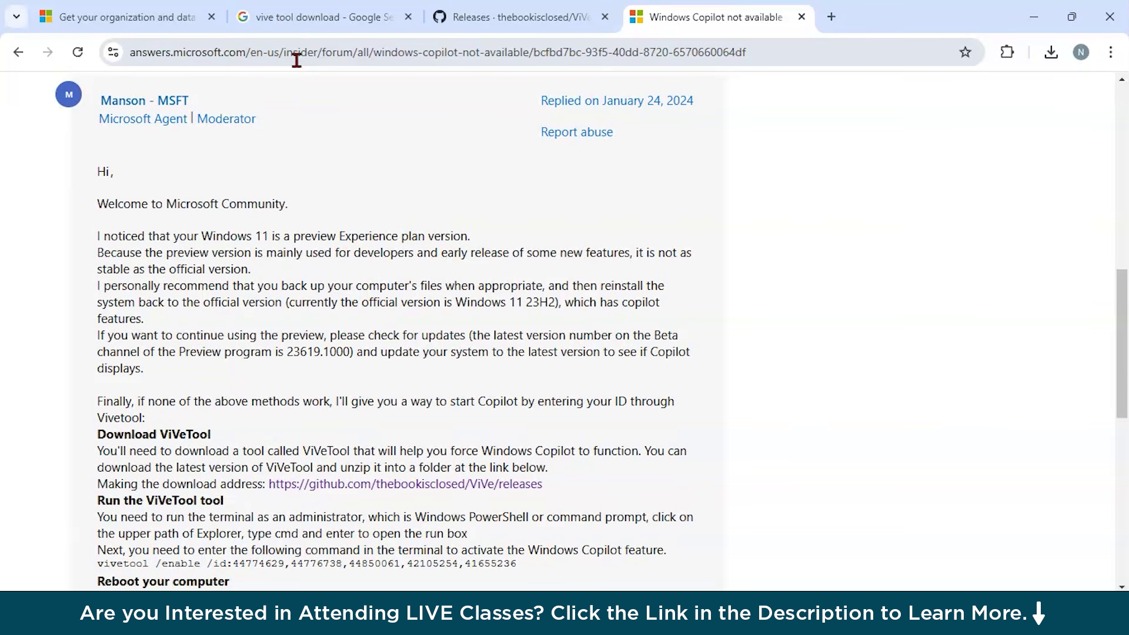
scroll(259, 147, down, 1)
scroll(259, 147, down, 2)
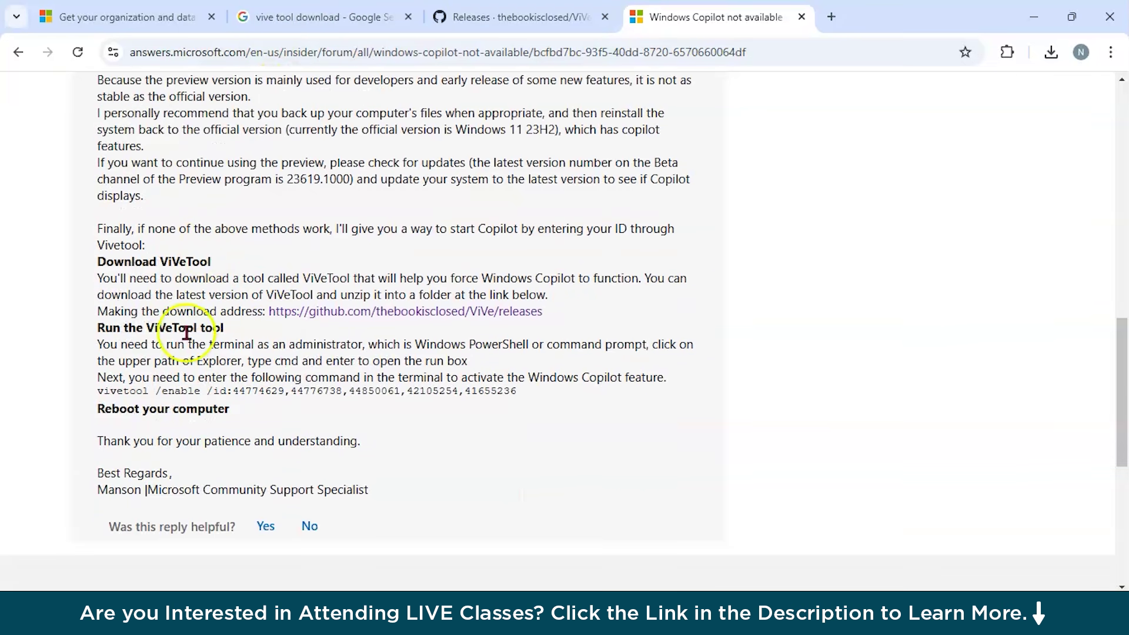
scroll(253, 341, up, 1)
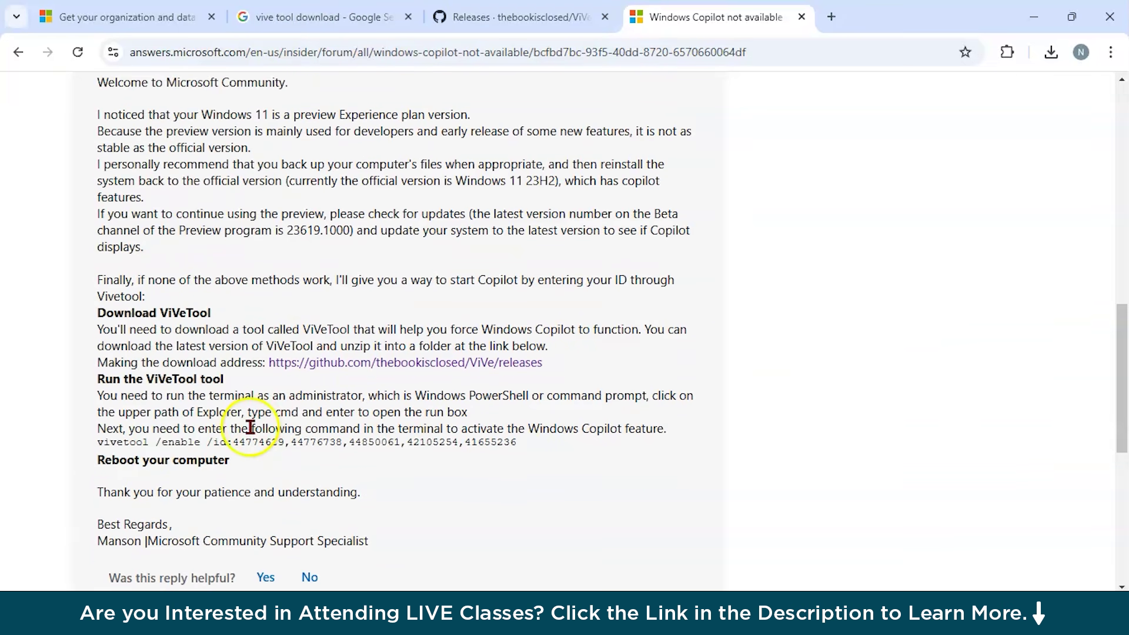
click(207, 410)
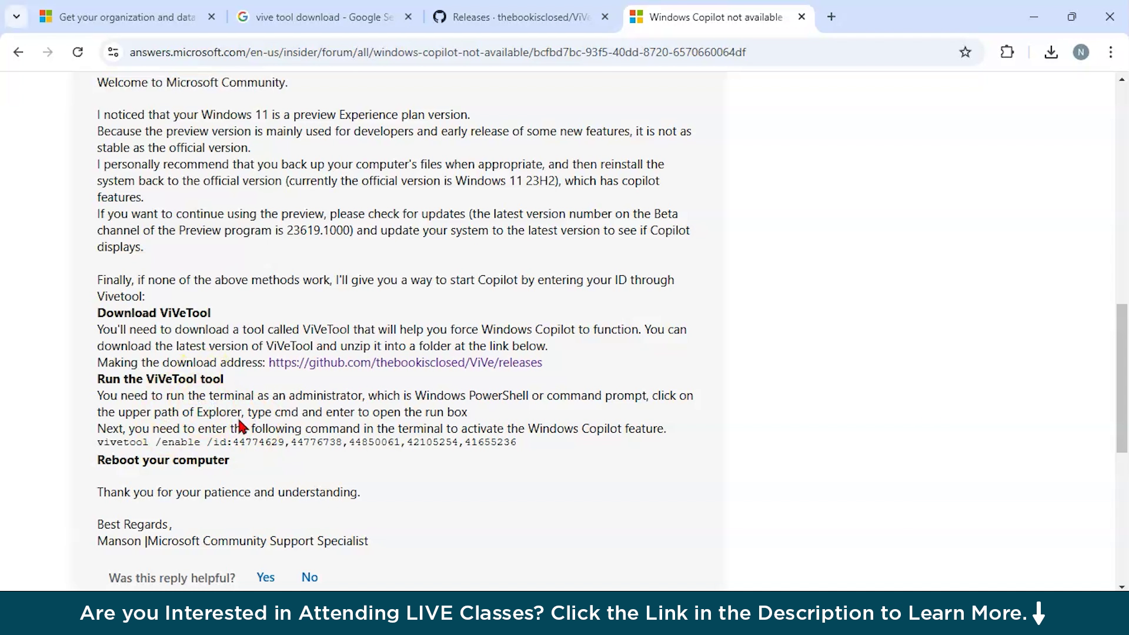
click(213, 422)
click(174, 435)
click(262, 426)
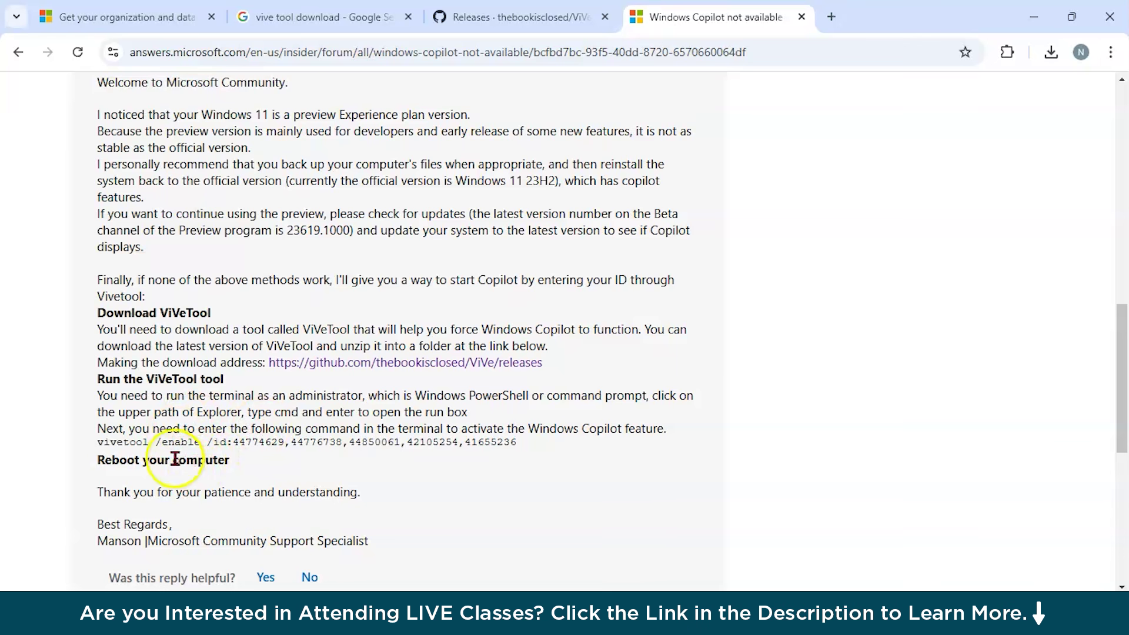
- Run vivetool /enable /id:44774629,44776738,44850061,42105254,41655236 and confirm 'Successfully set feature configuration(s)'
drag(98, 445, 530, 442)
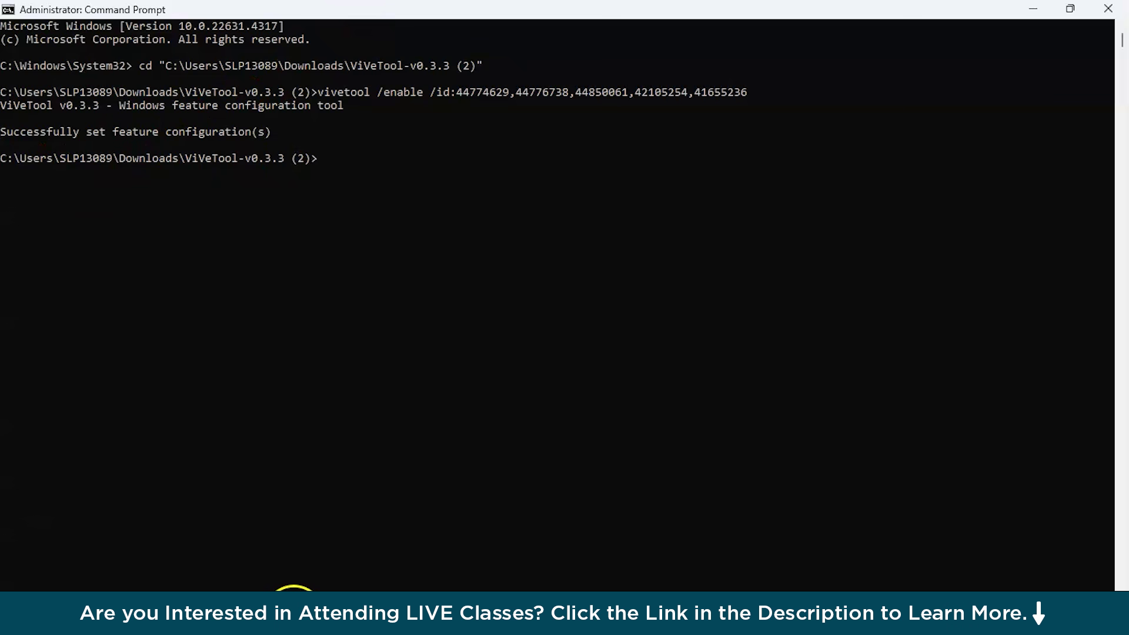
click(293, 606)
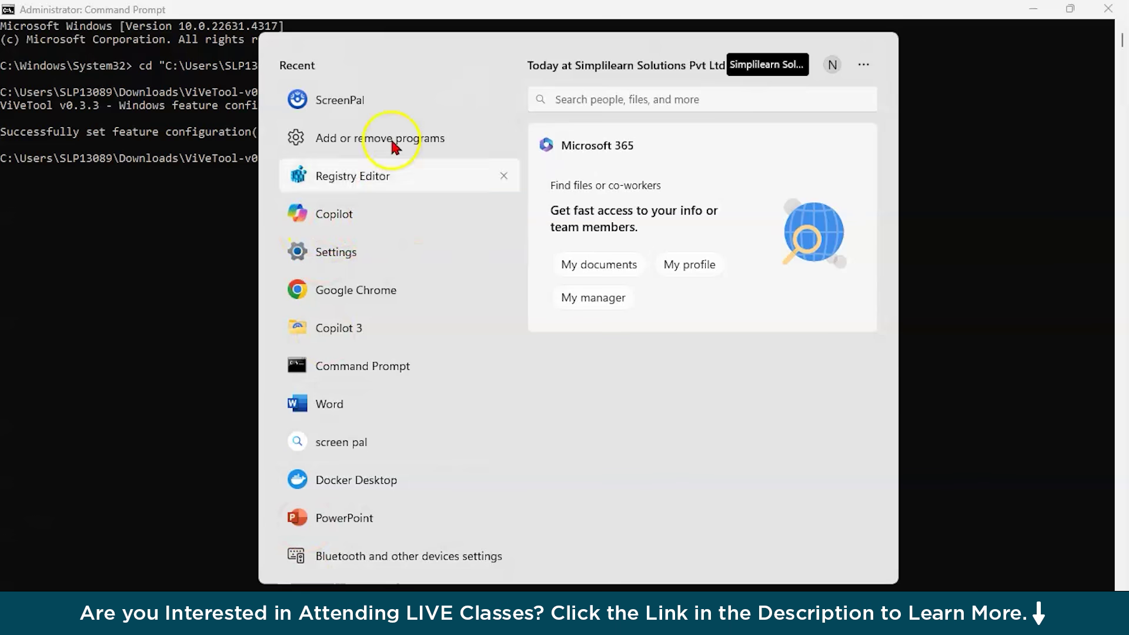
- Dismiss Windows search so Command Prompt shows the successful ViVeTool result again
click(116, 383)
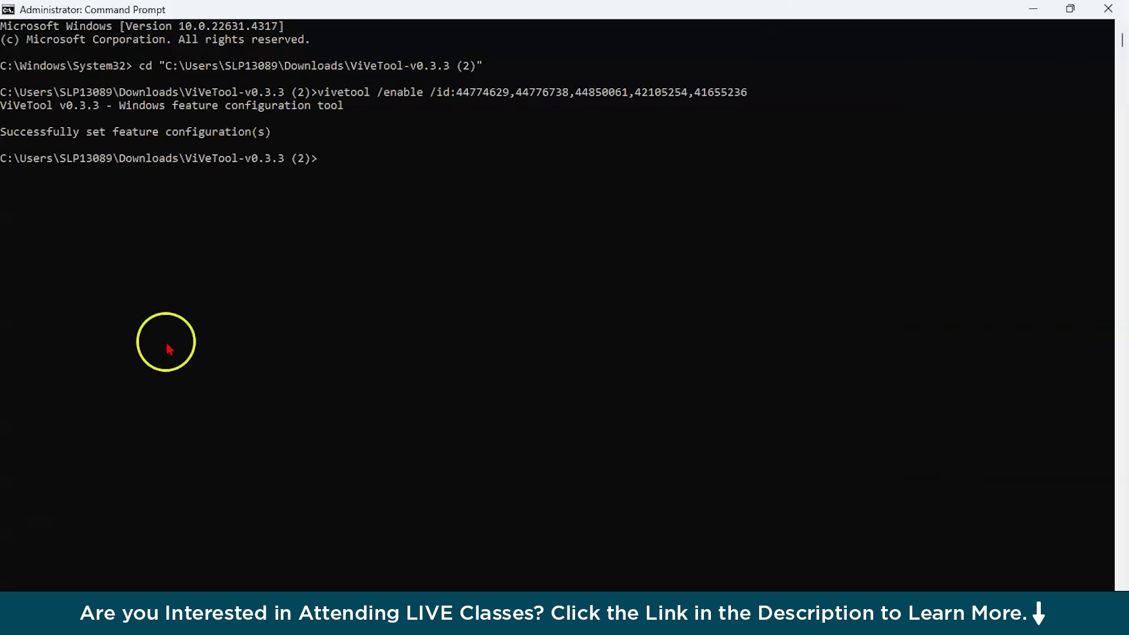
click(413, 383)
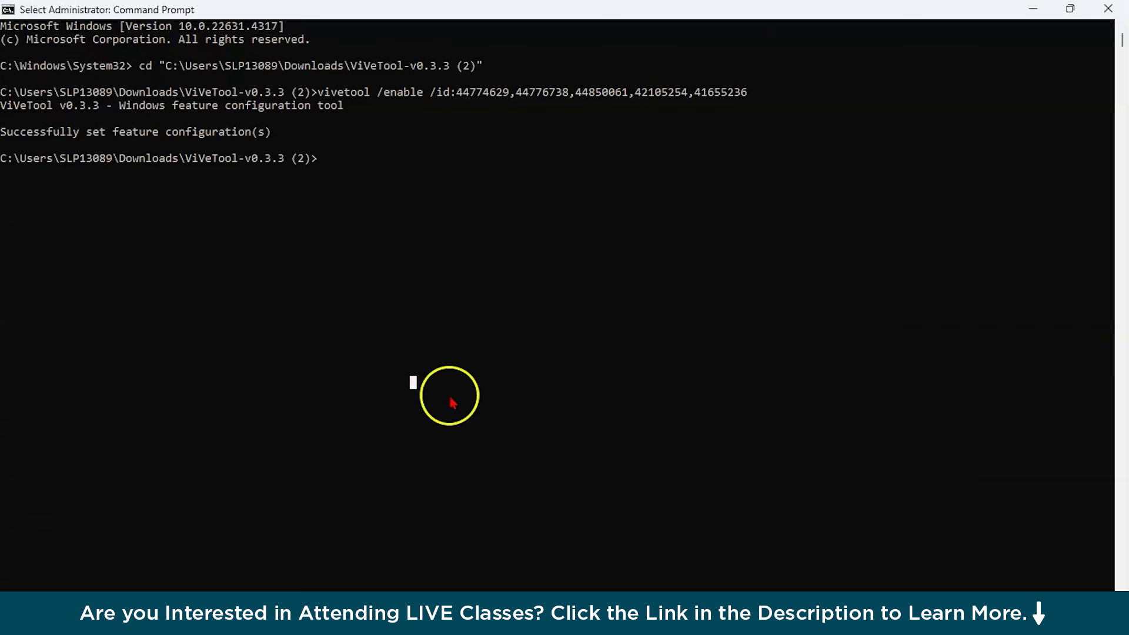